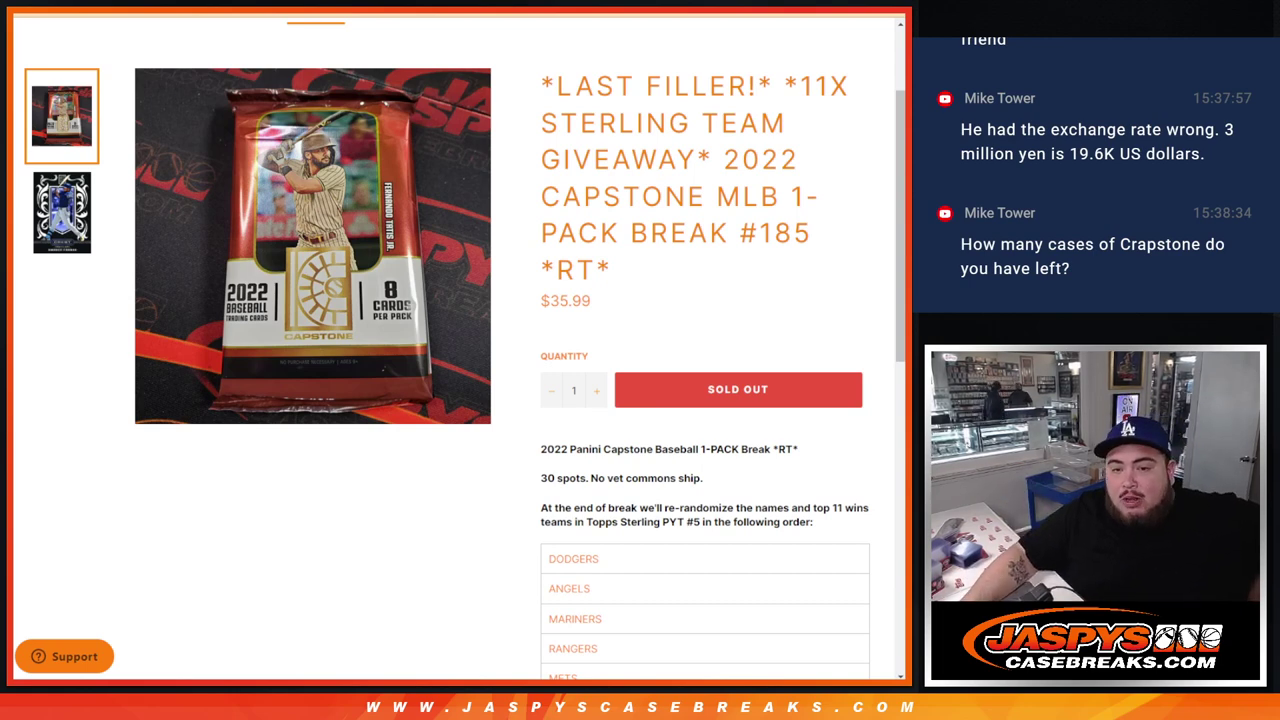
# Scroll the Capstone product page down to the ordered list of giveaway teams.
pyautogui.scroll(-2, 460, 350)
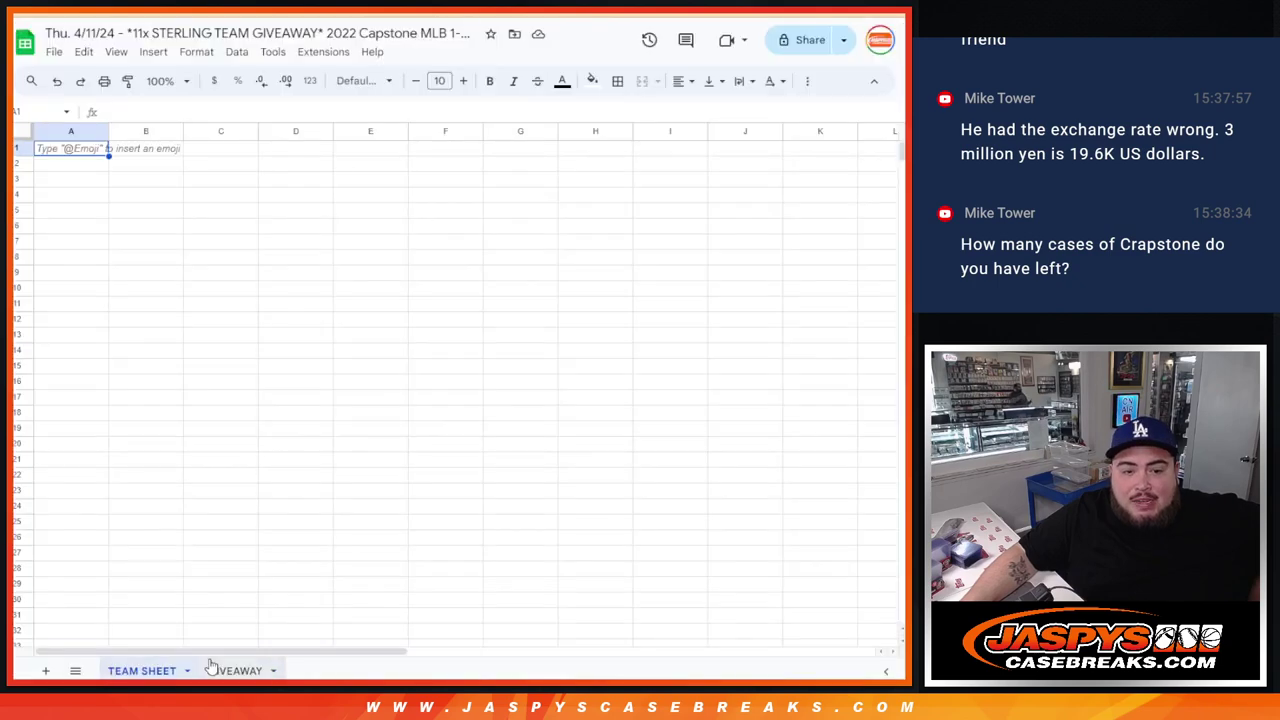
# Review the GIVEAWAY sheet's teams from DODGERS in B1 to RAYS in B11.
pyautogui.click(230, 668)
pyautogui.click(175, 153)
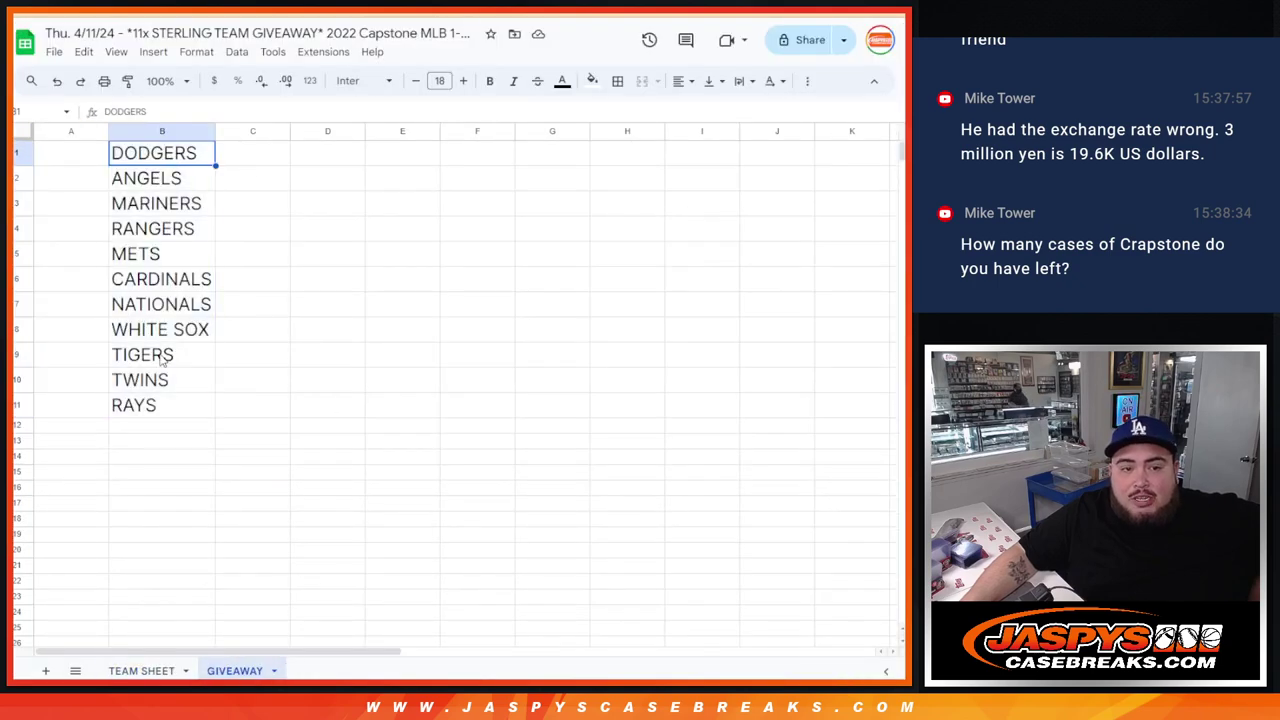
pyautogui.click(155, 412)
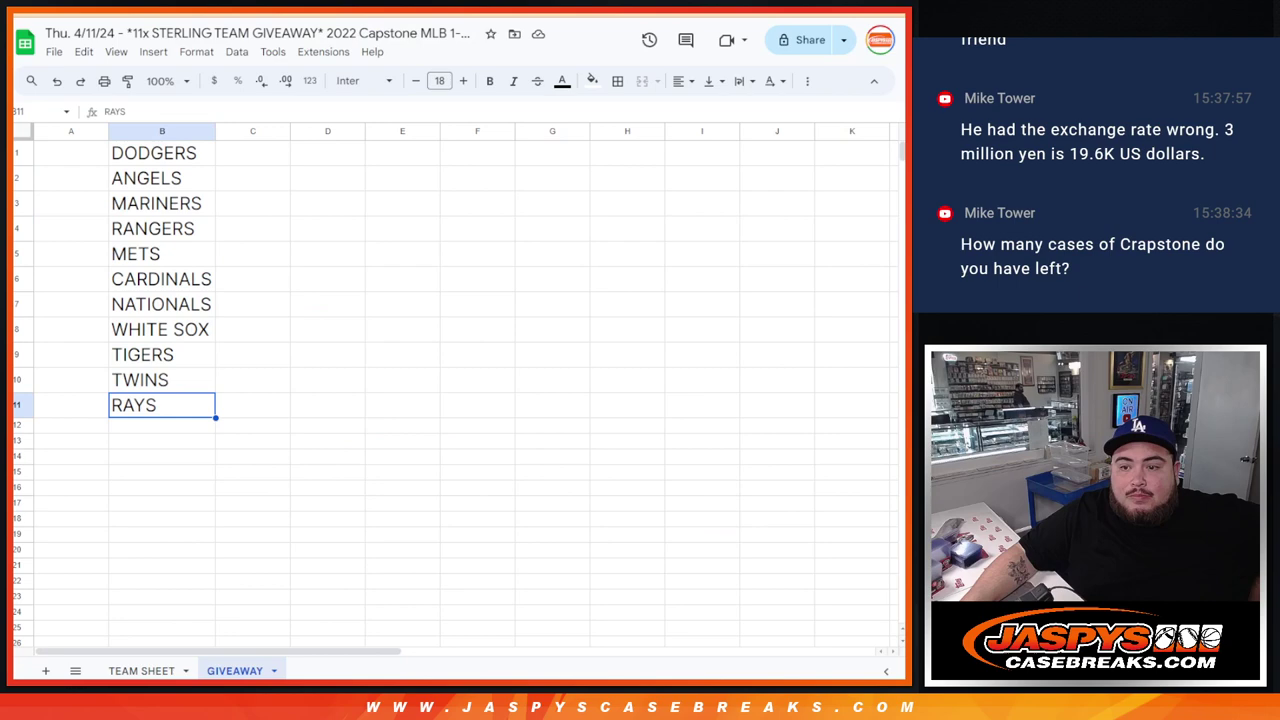
pyautogui.scroll(5, 653, 392)
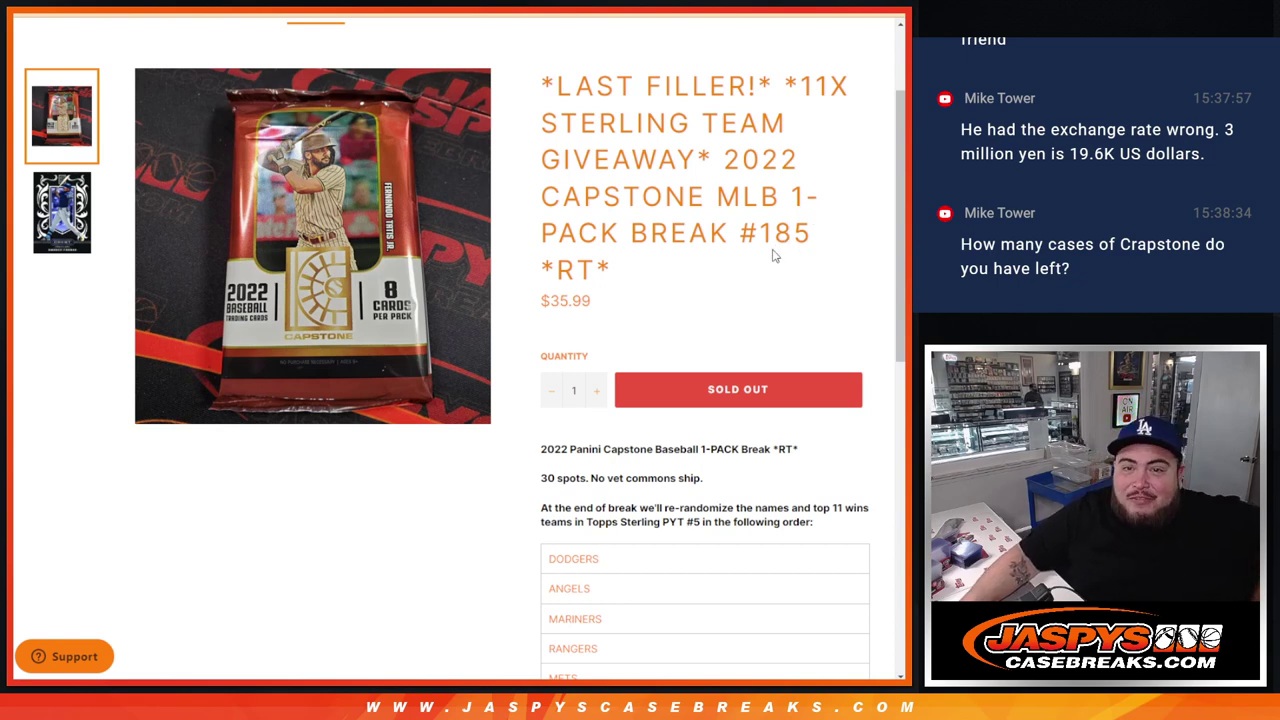
# Roll two dice, then shuffle the customer name list three times on Random.org.
pyautogui.hotkey('ctrl', 'Tab')
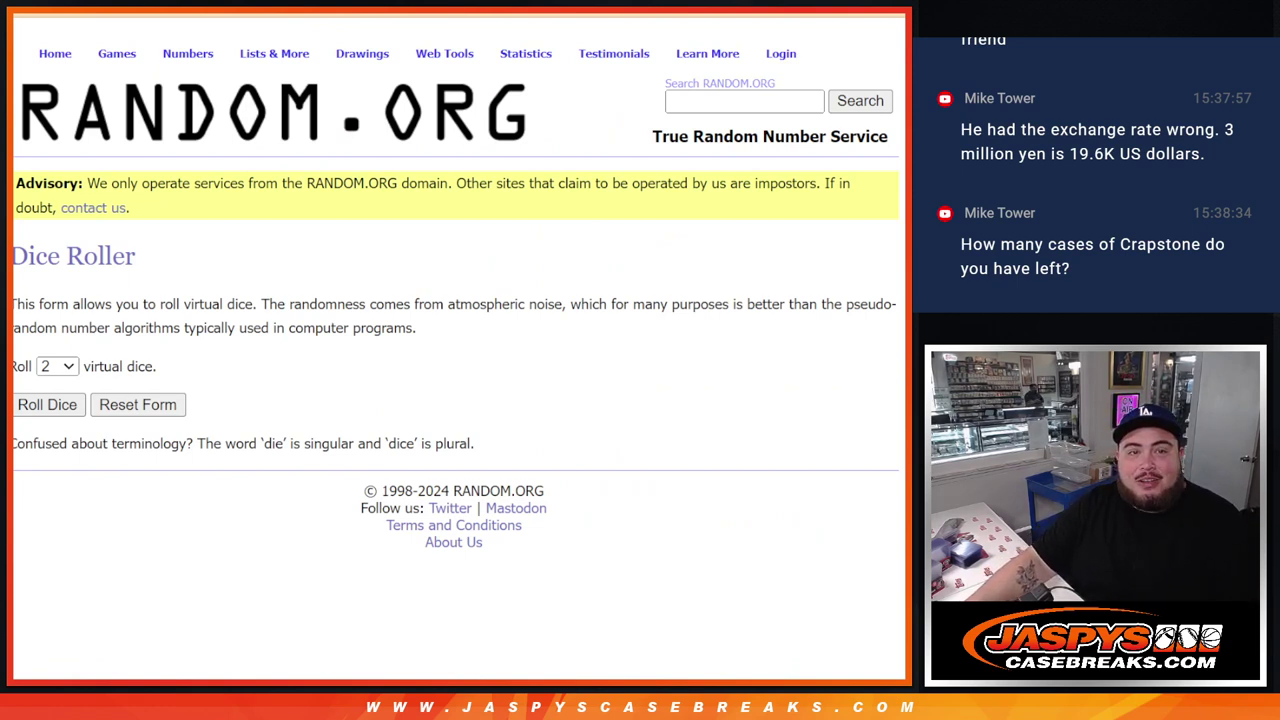
pyautogui.click(47, 404)
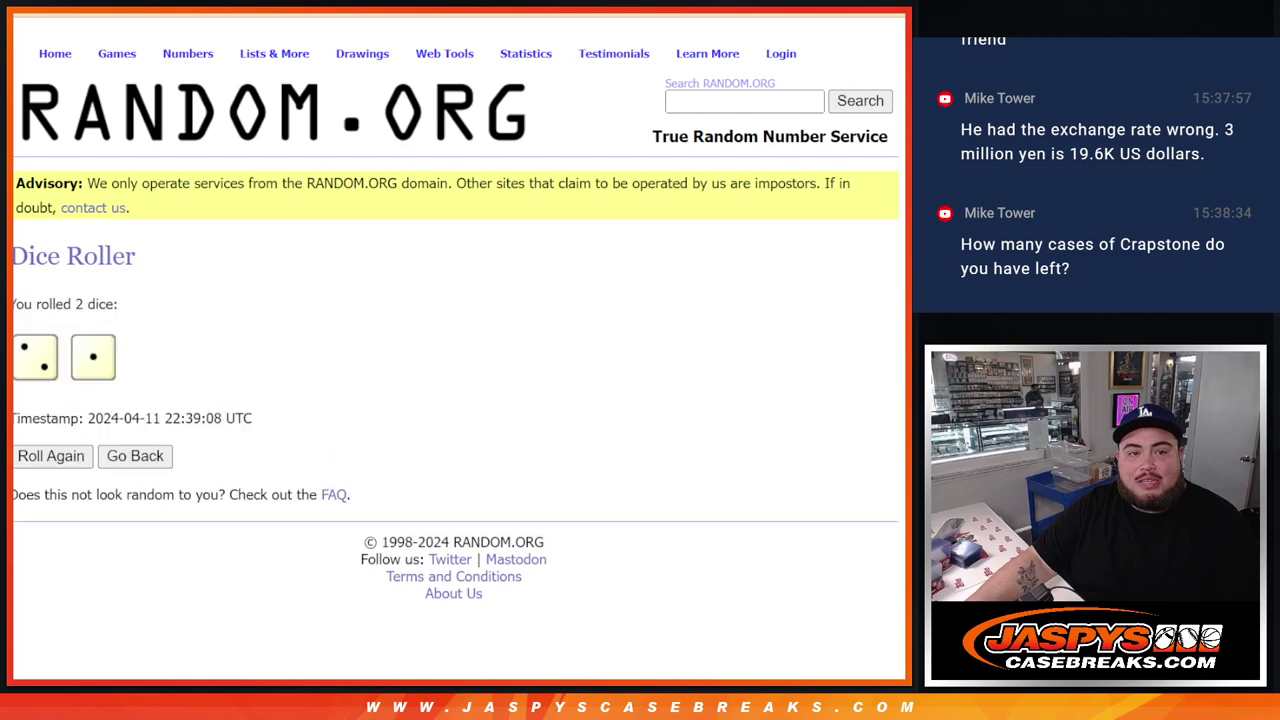
pyautogui.hotkey('ctrl', 'Tab')
pyautogui.scroll(-4, 463, 430)
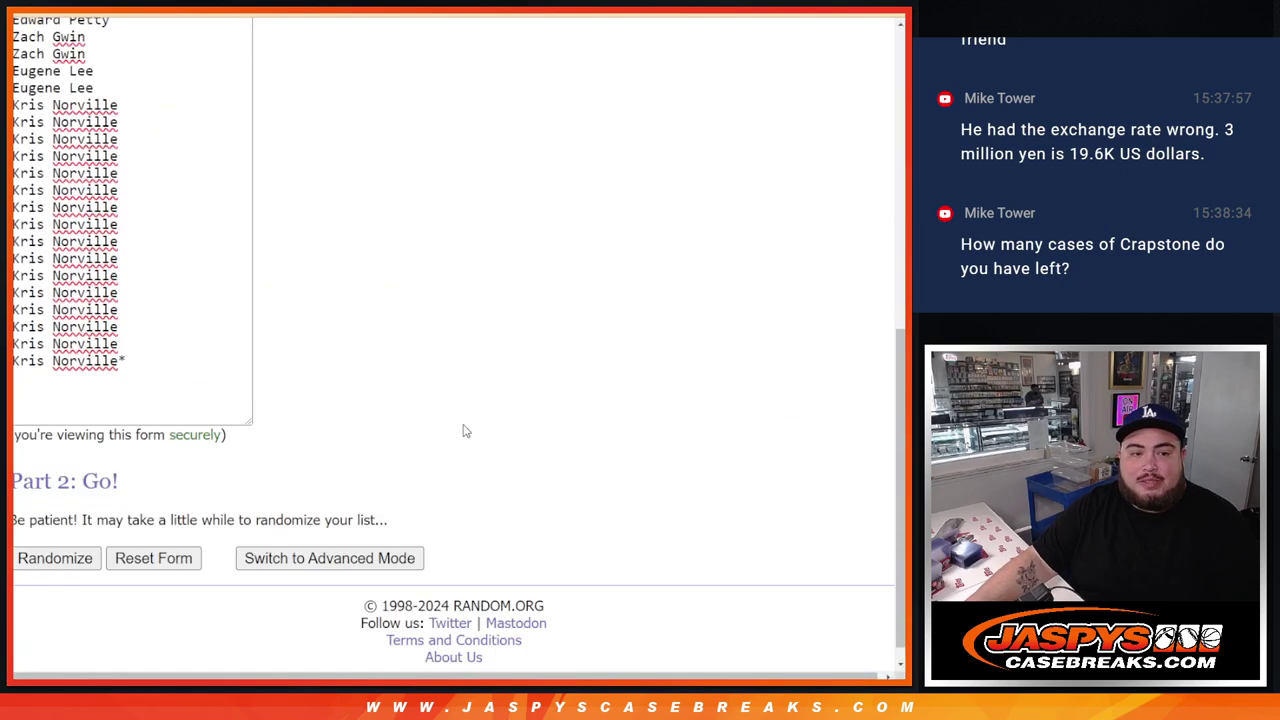
pyautogui.click(56, 533)
pyautogui.scroll(-5, 56, 540)
pyautogui.click(38, 535)
pyautogui.scroll(-5, 60, 400)
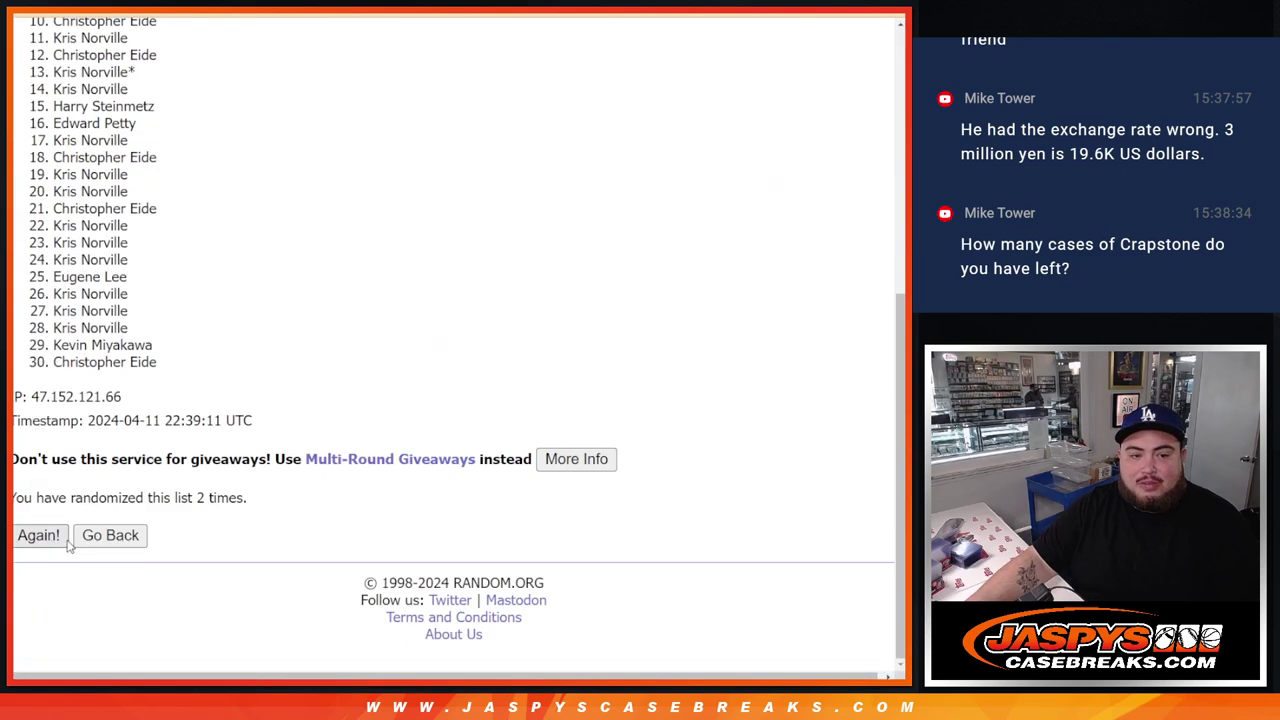
pyautogui.click(60, 535)
# Copy the three-times shuffled names and paste them into TEAM SHEET column A.
pyautogui.moveTo(188, 496); pyautogui.dragTo(248, 497)
pyautogui.hotkey('ctrl', 'Tab')
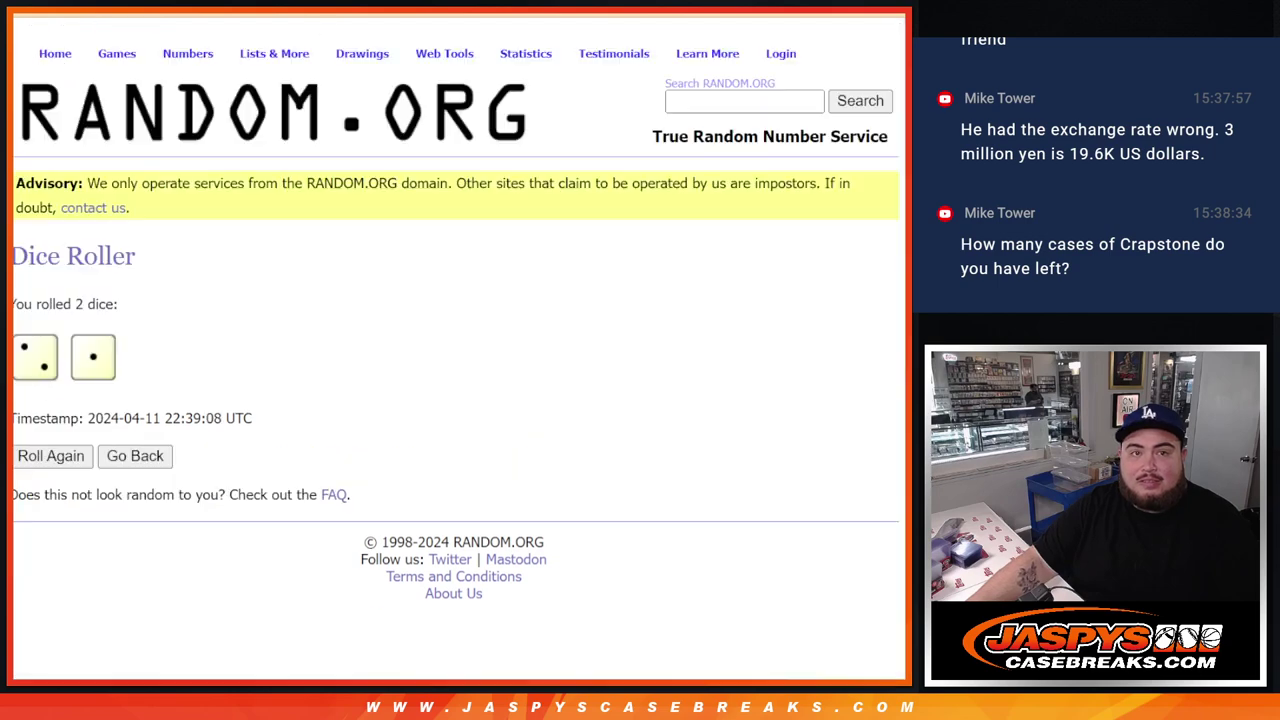
pyautogui.hotkey('ctrl', 'Tab')
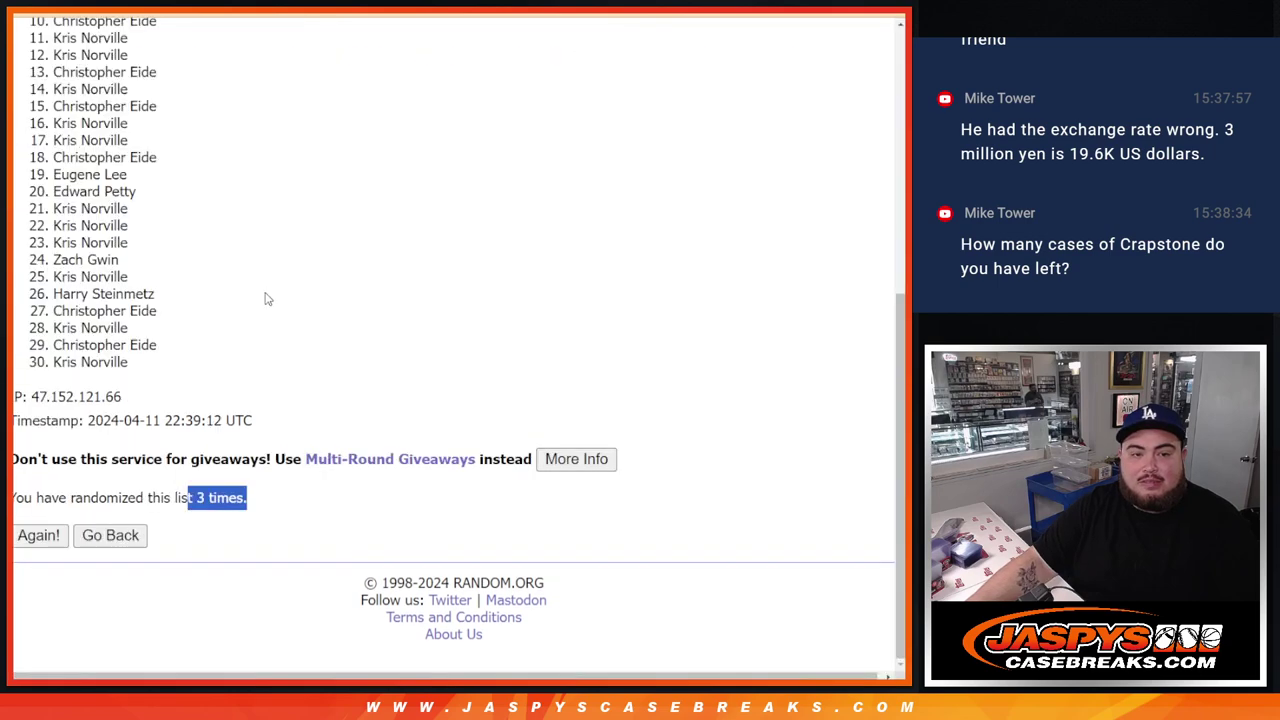
pyautogui.scroll(10, 55, 310)
pyautogui.moveTo(53, 308)
pyautogui.mouseDown()
pyautogui.moveTo(130, 318)
pyautogui.moveTo(165, 513)
pyautogui.mouseUp()
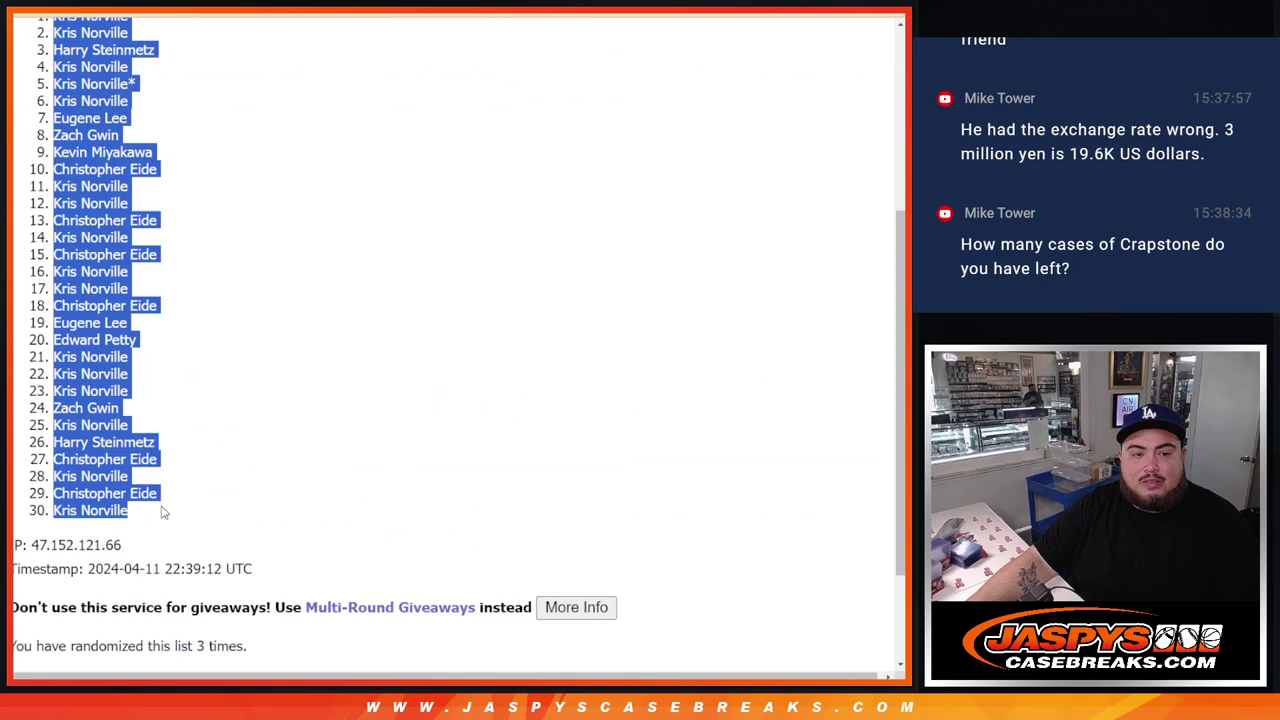
pyautogui.hotkey('ctrl', 'Tab')
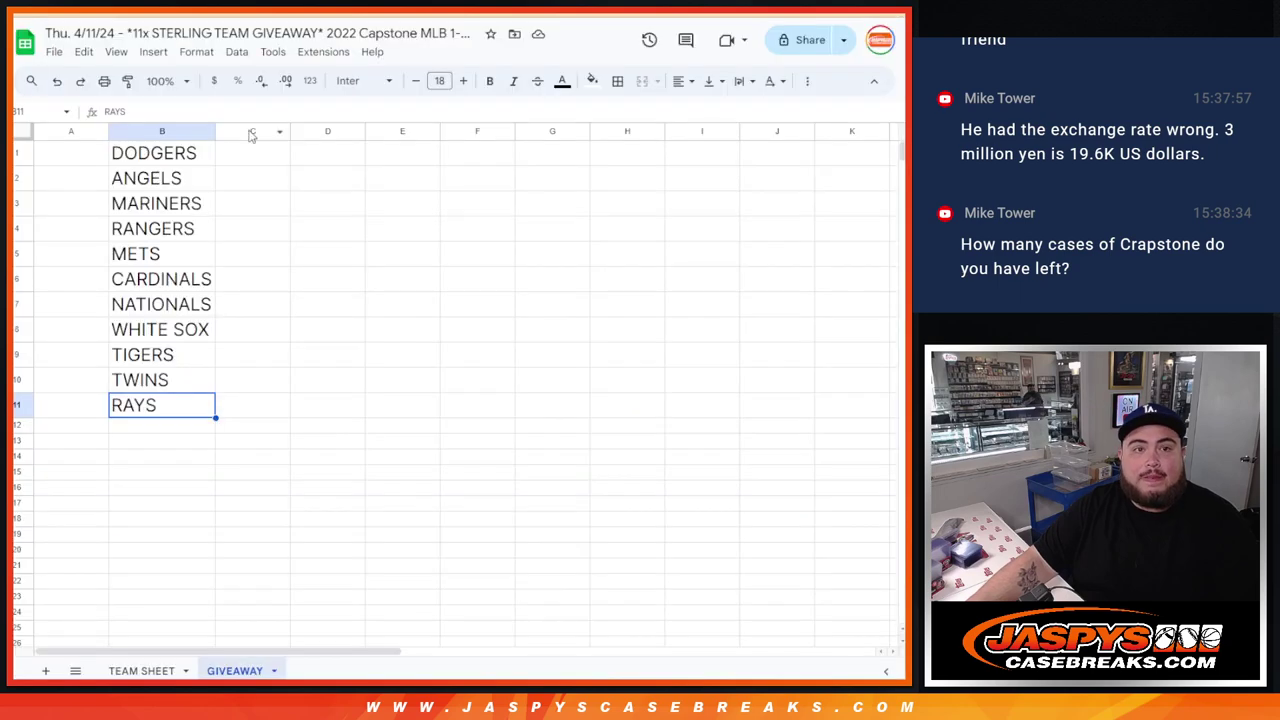
pyautogui.click(142, 671)
pyautogui.hotkey('ctrl', 'v')
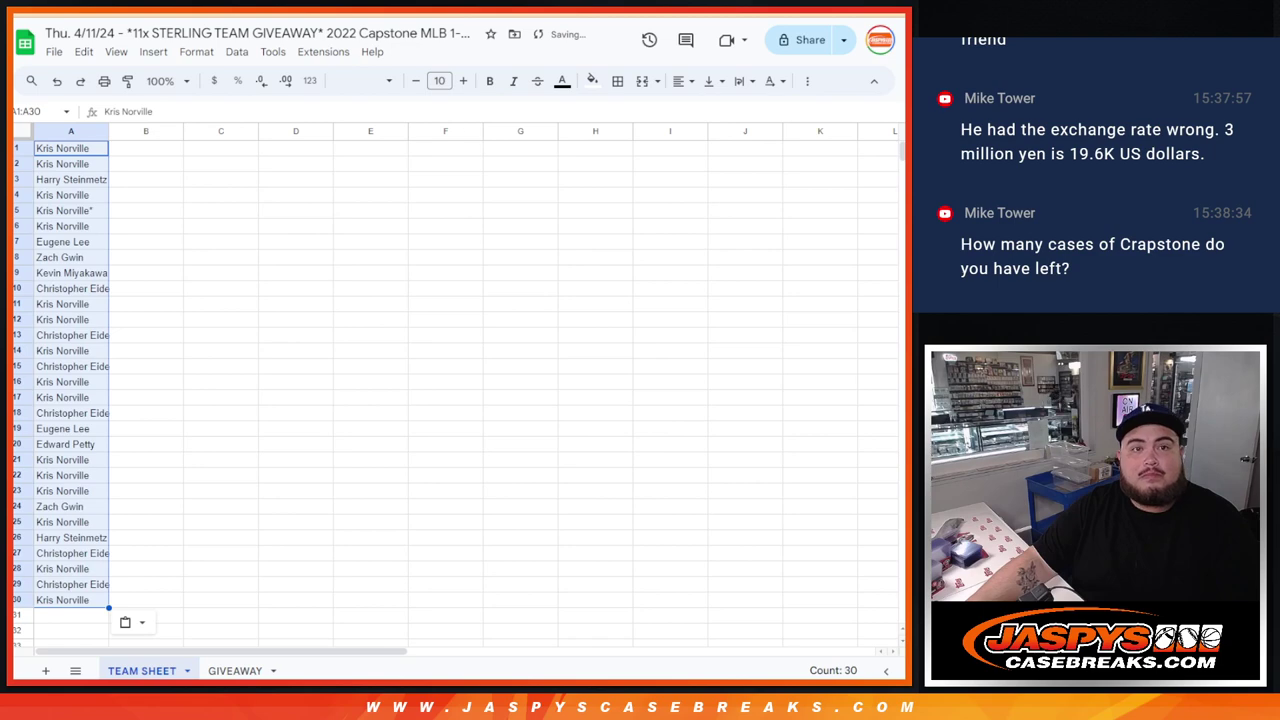
# Shuffle the list of 30 MLB teams three times on Random.org.
pyautogui.hotkey('ctrl', 'Tab')
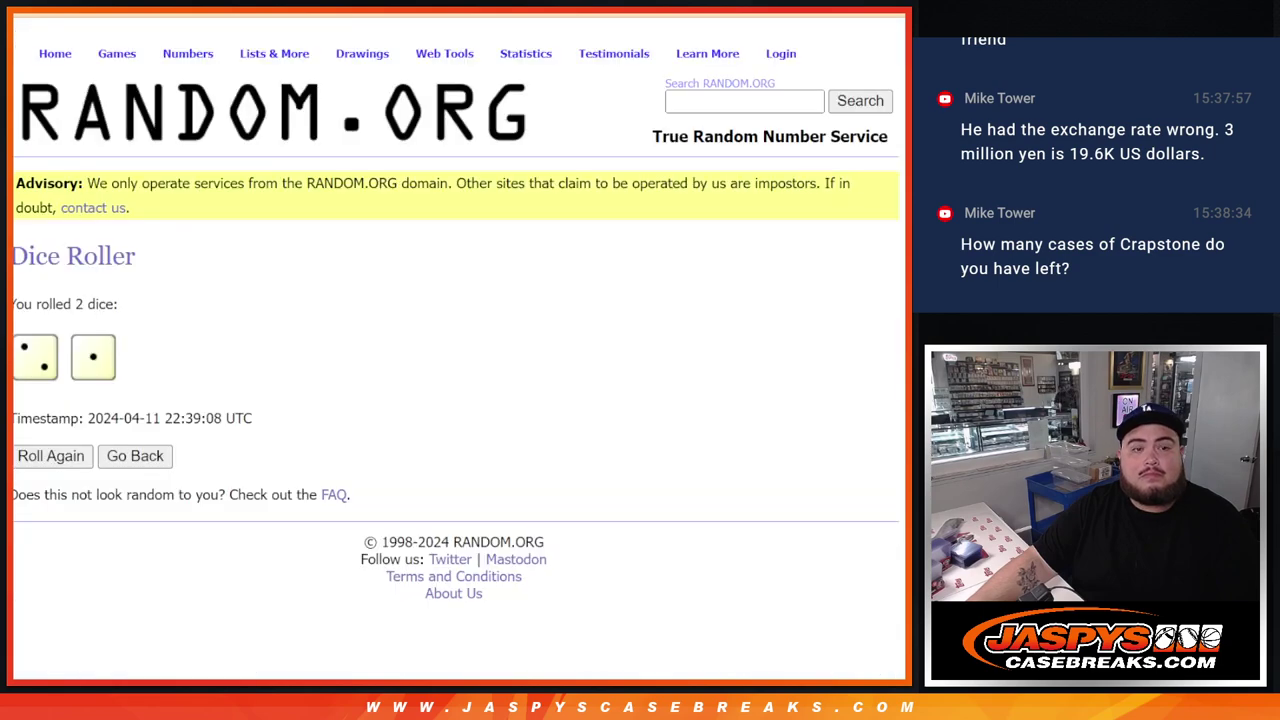
pyautogui.hotkey('ctrl', 'Tab')
pyautogui.hotkey('ctrl', 'Tab')
pyautogui.scroll(-3, 474, 377)
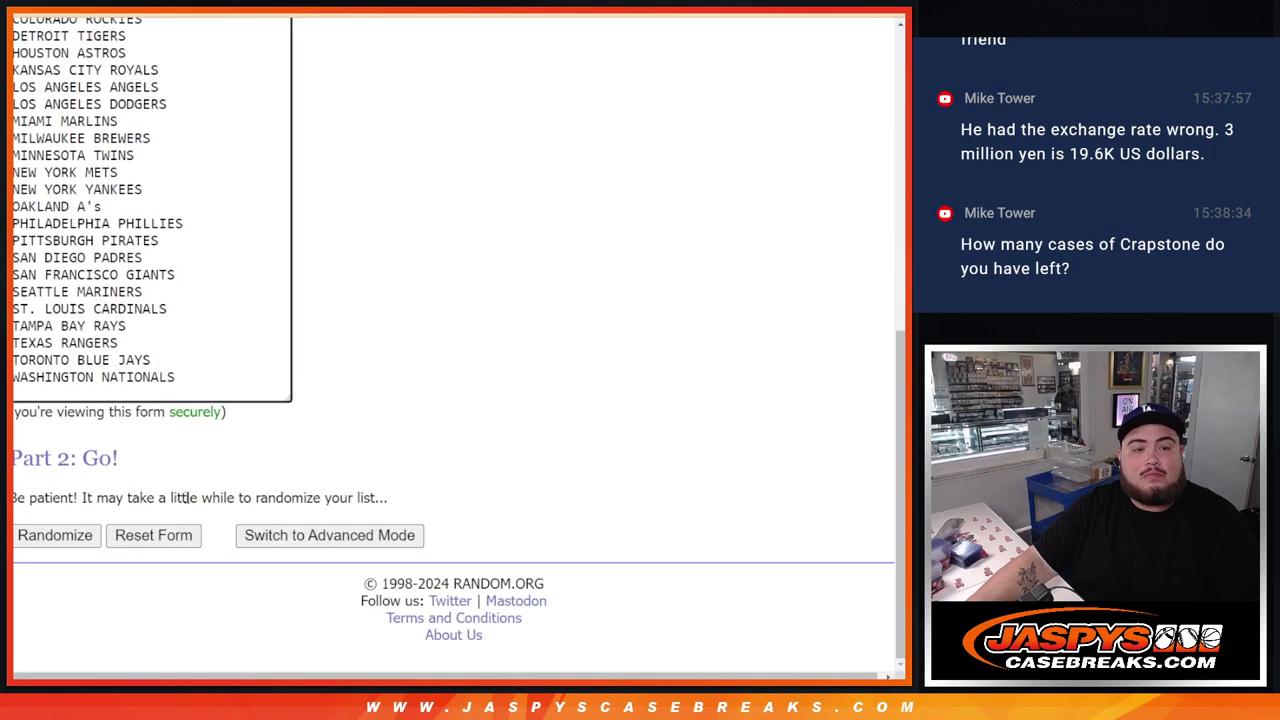
pyautogui.click(54, 535)
pyautogui.scroll(-10, 52, 540)
pyautogui.click(42, 536)
pyautogui.click(42, 536)
pyautogui.scroll(5, 245, 557)
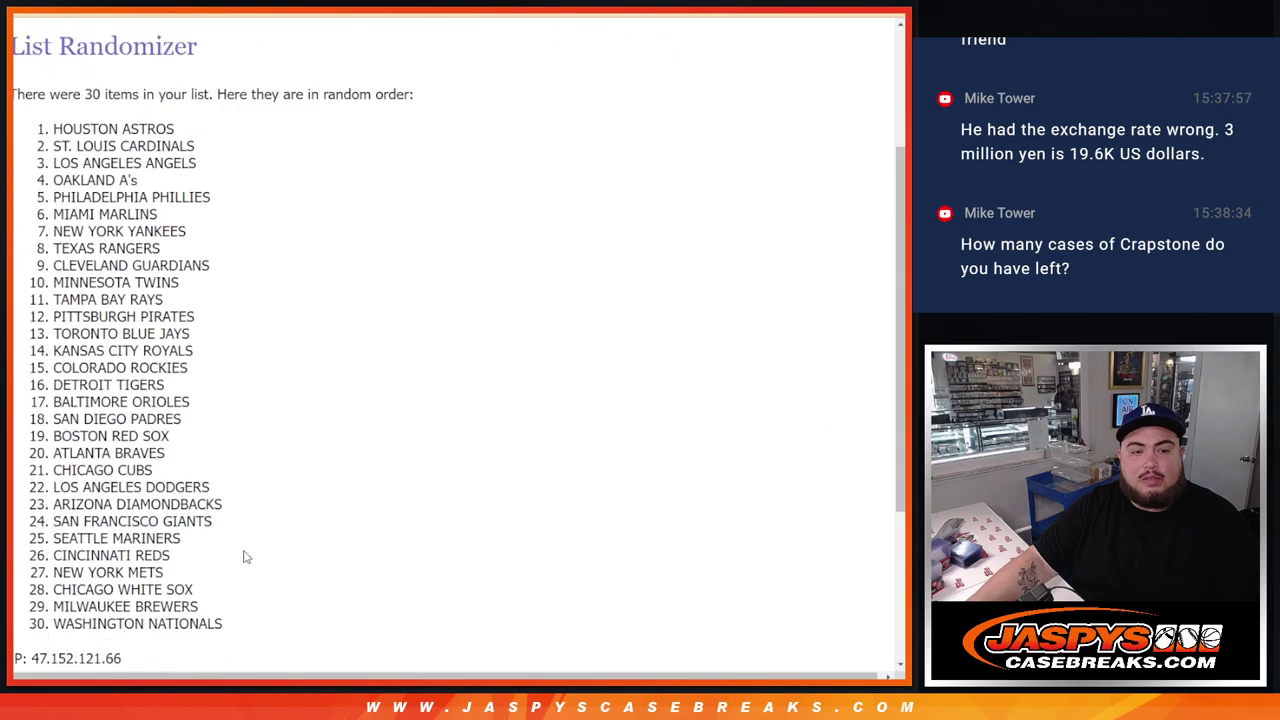
pyautogui.scroll(-3, 245, 557)
pyautogui.moveTo(188, 497); pyautogui.dragTo(248, 497)
# Copy the shuffled team list and paste it into column B beside the names.
pyautogui.scroll(4, 85, 305)
pyautogui.scroll(-3, 224, 328)
pyautogui.moveTo(27, 234)
pyautogui.mouseDown()
pyautogui.moveTo(224, 328)
pyautogui.moveTo(238, 447)
pyautogui.mouseUp()
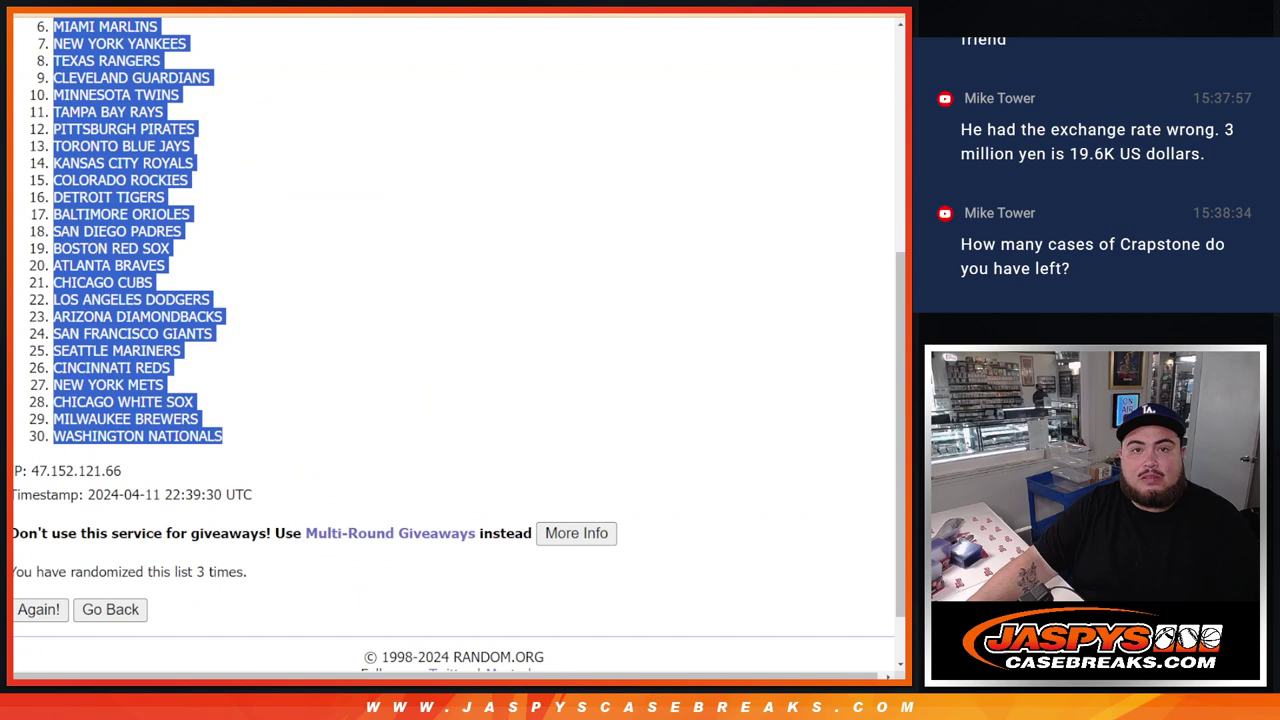
pyautogui.hotkey('ctrl', 'c')
pyautogui.hotkey('ctrl', 'Tab')
pyautogui.click(147, 135)
pyautogui.hotkey('ctrl', 'v')
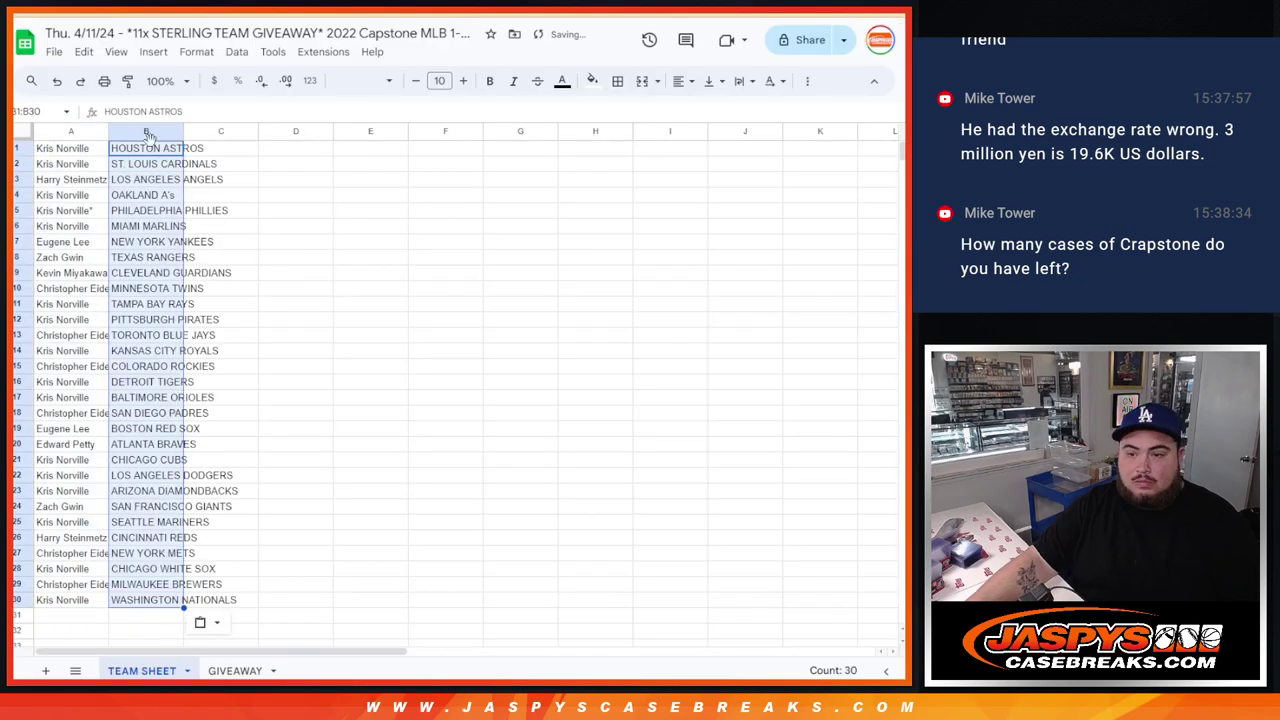
pyautogui.hotkey('ctrl', 'Tab')
pyautogui.hotkey('ctrl', 'Tab')
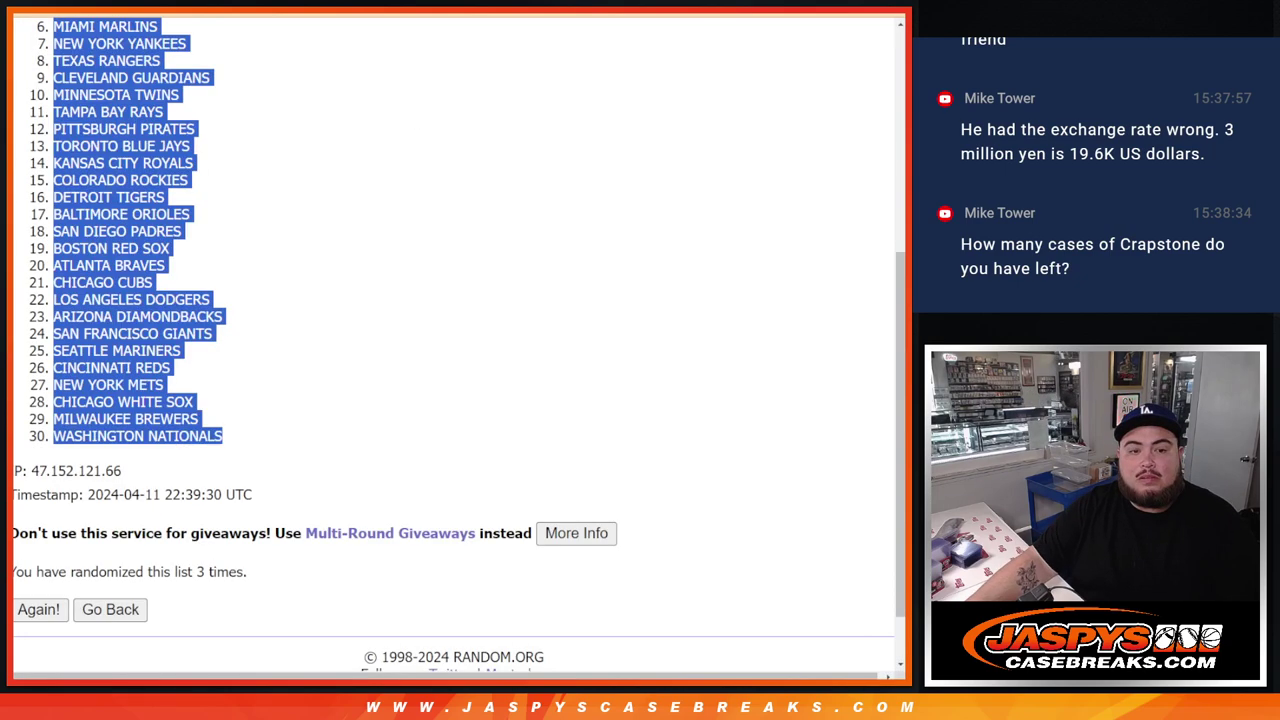
# Set the whole TEAM SHEET to font size 14 and auto-fit columns A and B.
pyautogui.hotkey('ctrl', 'Tab')
pyautogui.hotkey('ctrl', 'a')
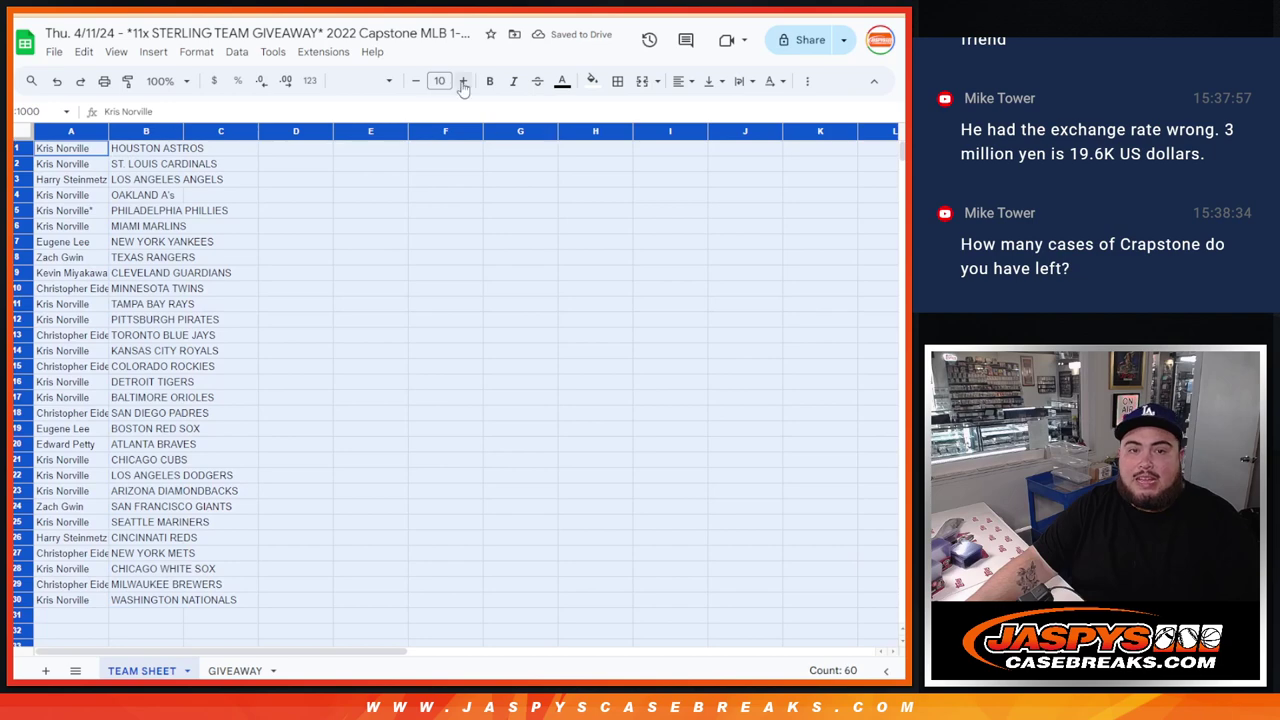
pyautogui.click(463, 86)
pyautogui.click(463, 86)
pyautogui.click(463, 86)
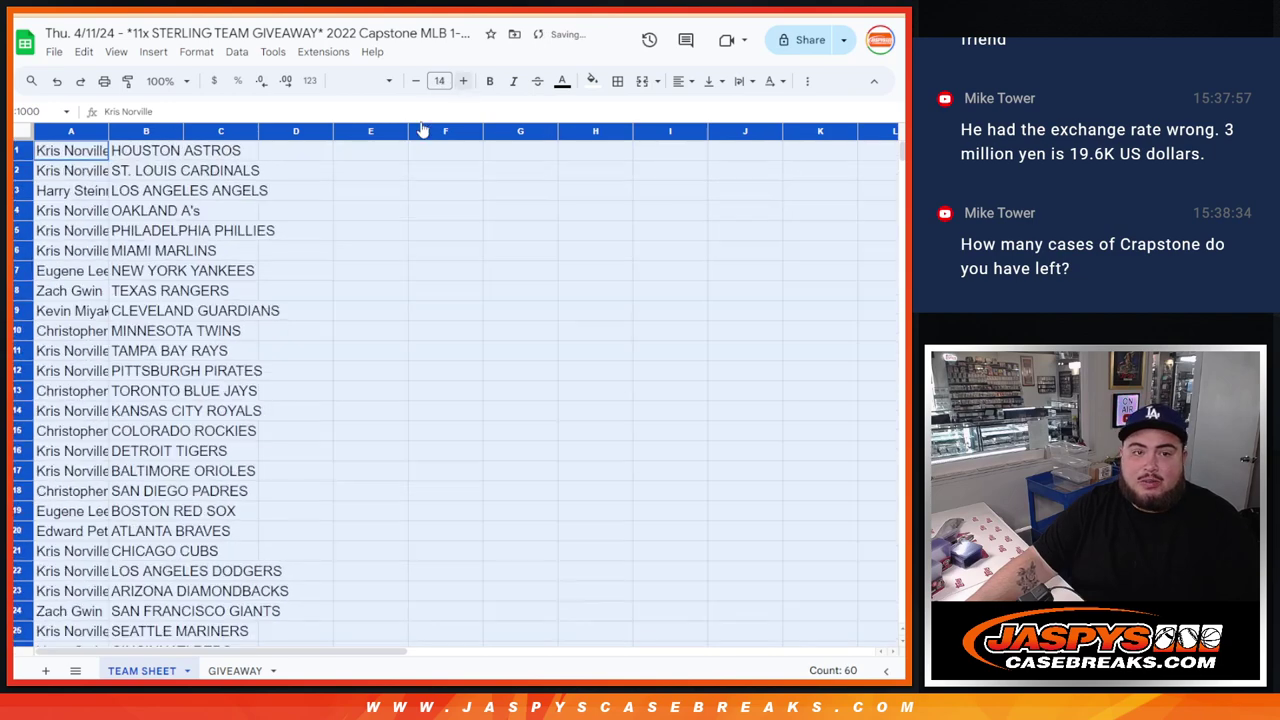
pyautogui.doubleClick(108, 131)
# Sort the sheet A to Z by the team column and centre the pairings.
pyautogui.click(220, 190)
pyautogui.click(316, 131)
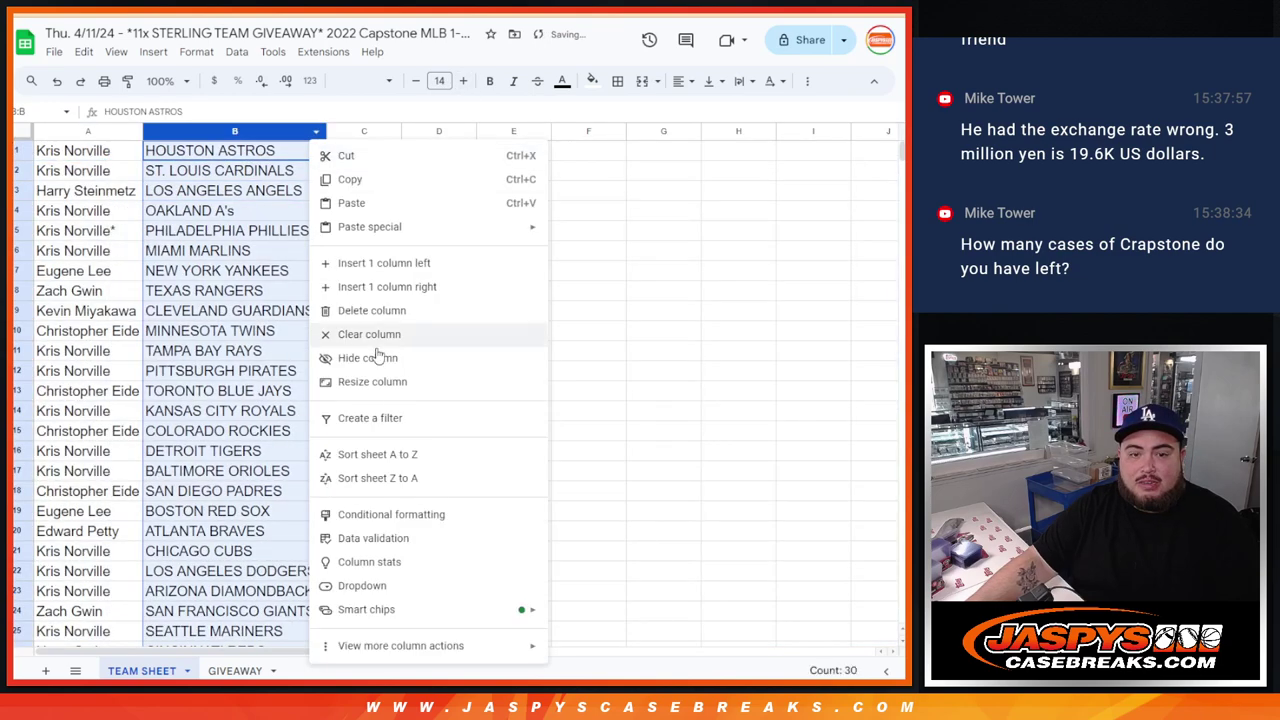
pyautogui.click(393, 454)
pyautogui.moveTo(88, 152)
pyautogui.mouseDown()
pyautogui.moveTo(331, 251)
pyautogui.moveTo(300, 340)
pyautogui.moveTo(320, 362)
pyautogui.mouseUp()
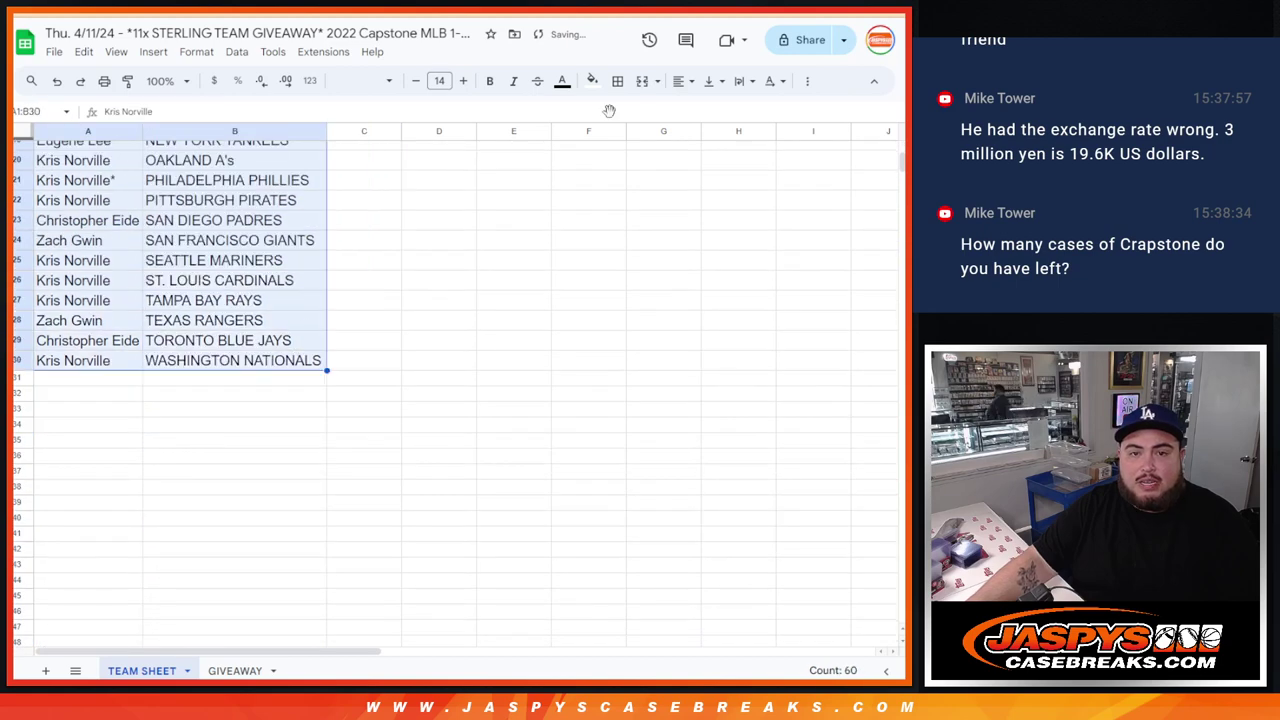
pyautogui.click(680, 81)
pyautogui.click(651, 114)
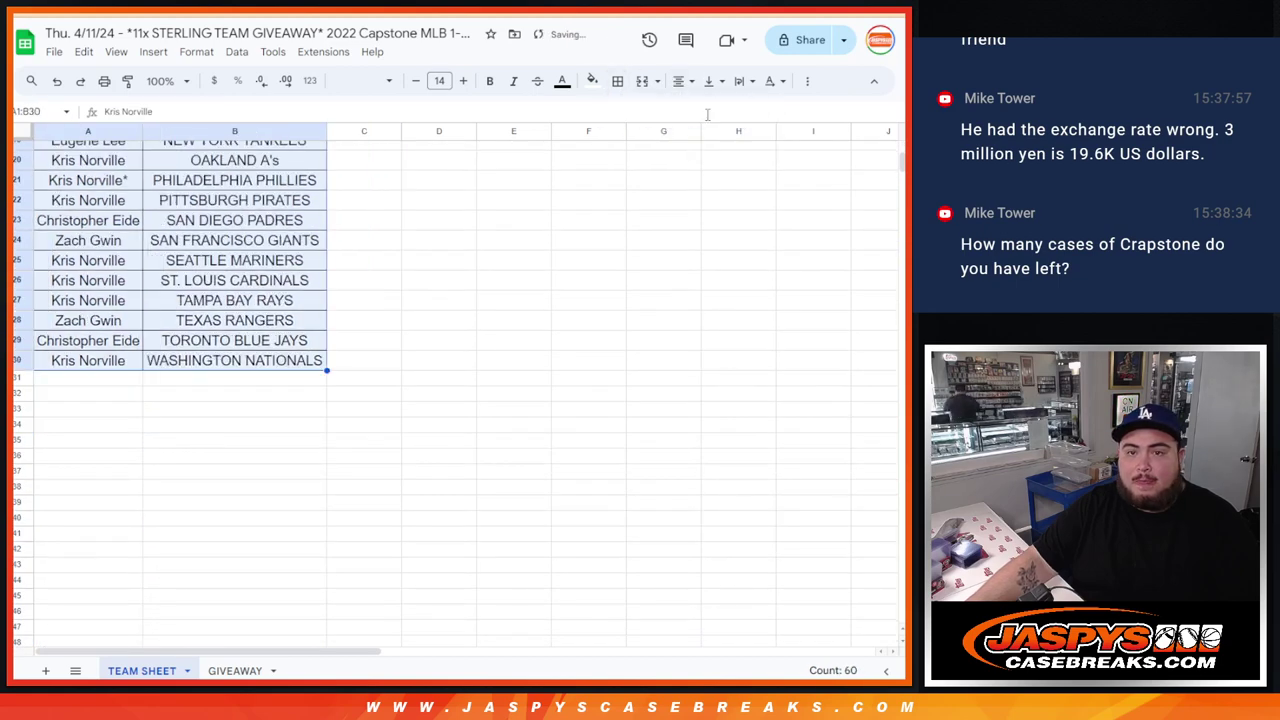
# Print the team list in portrait with the workbook title at the top, preview zoomed out.
pyautogui.click(104, 81)
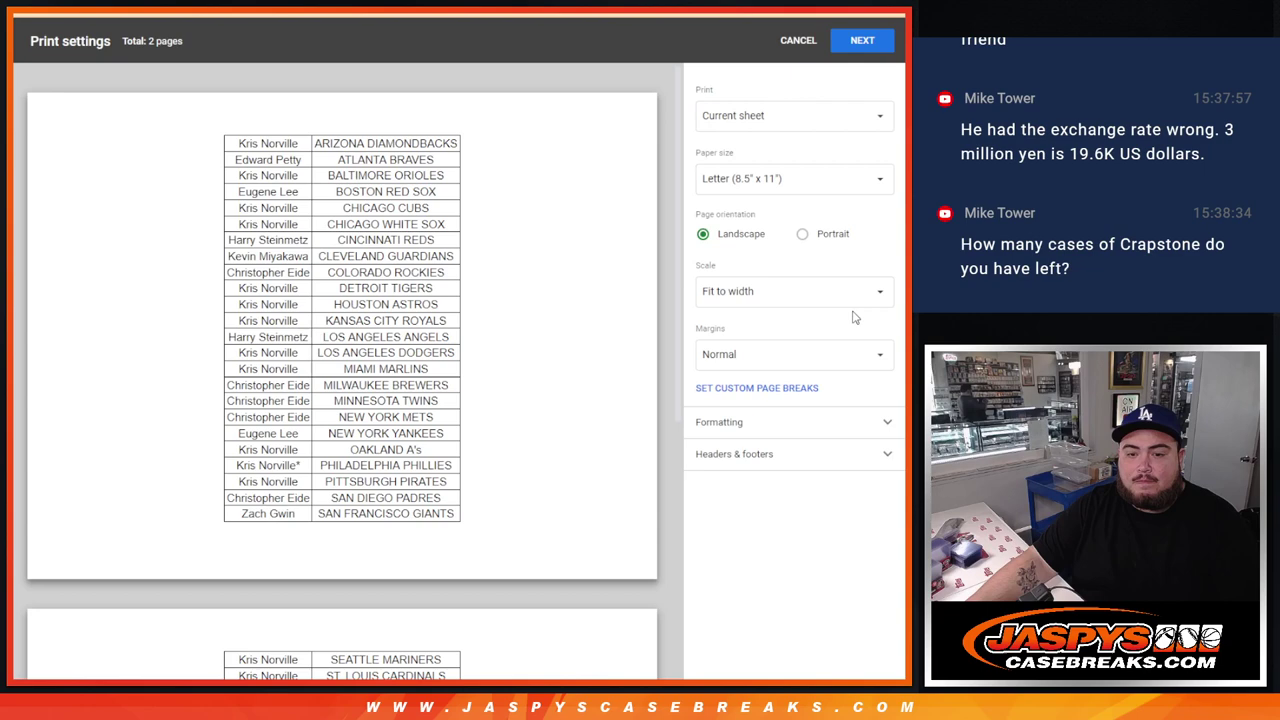
pyautogui.click(830, 236)
pyautogui.click(810, 456)
pyautogui.click(752, 511)
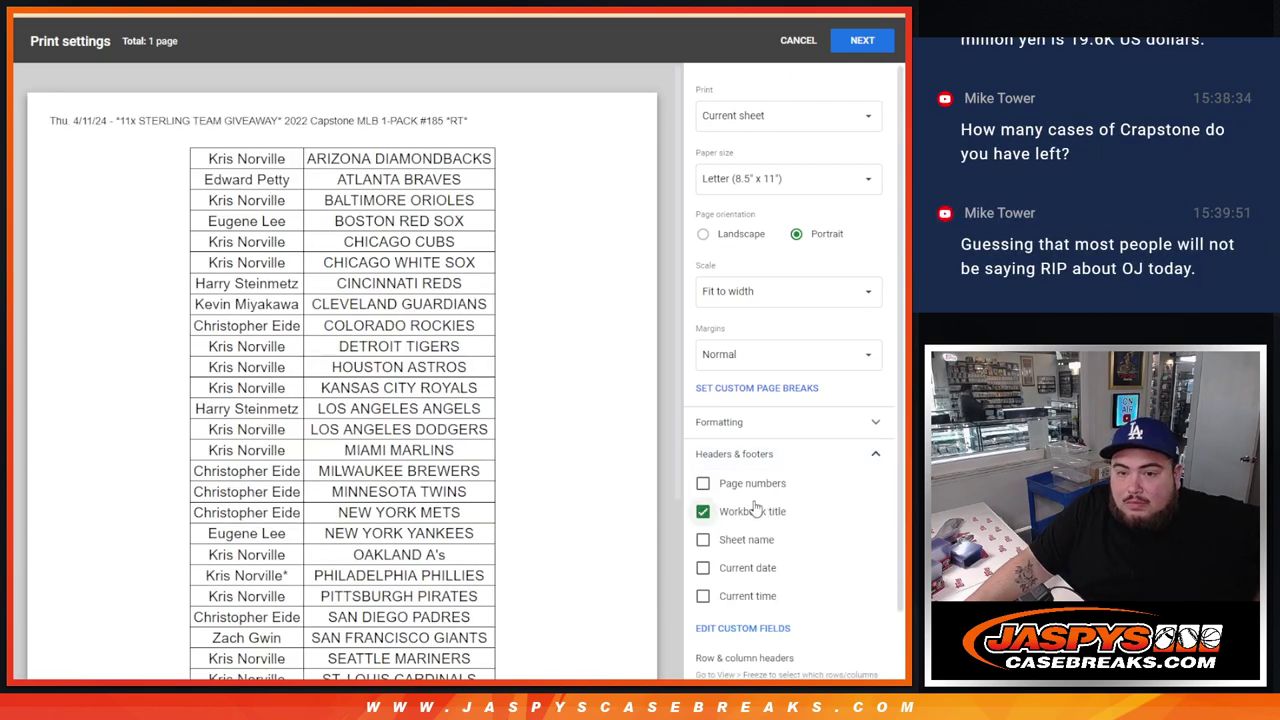
pyautogui.click(652, 652)
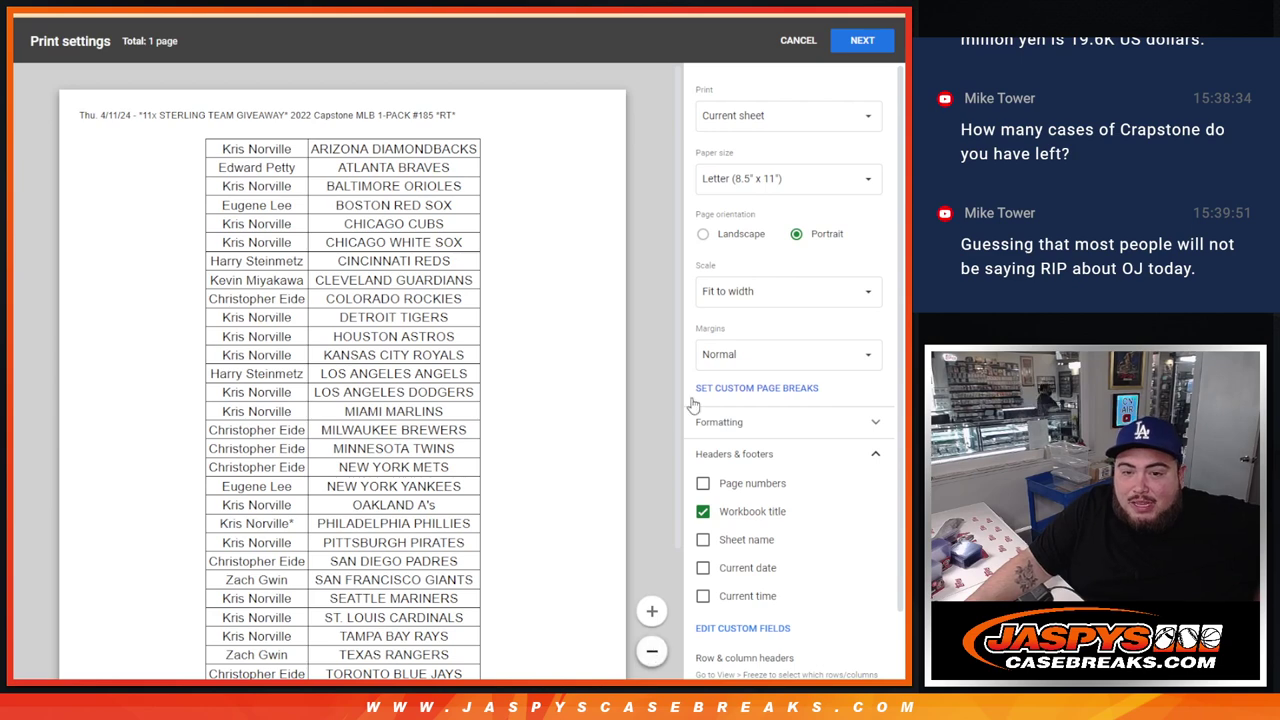
pyautogui.scroll(-2, 680, 370)
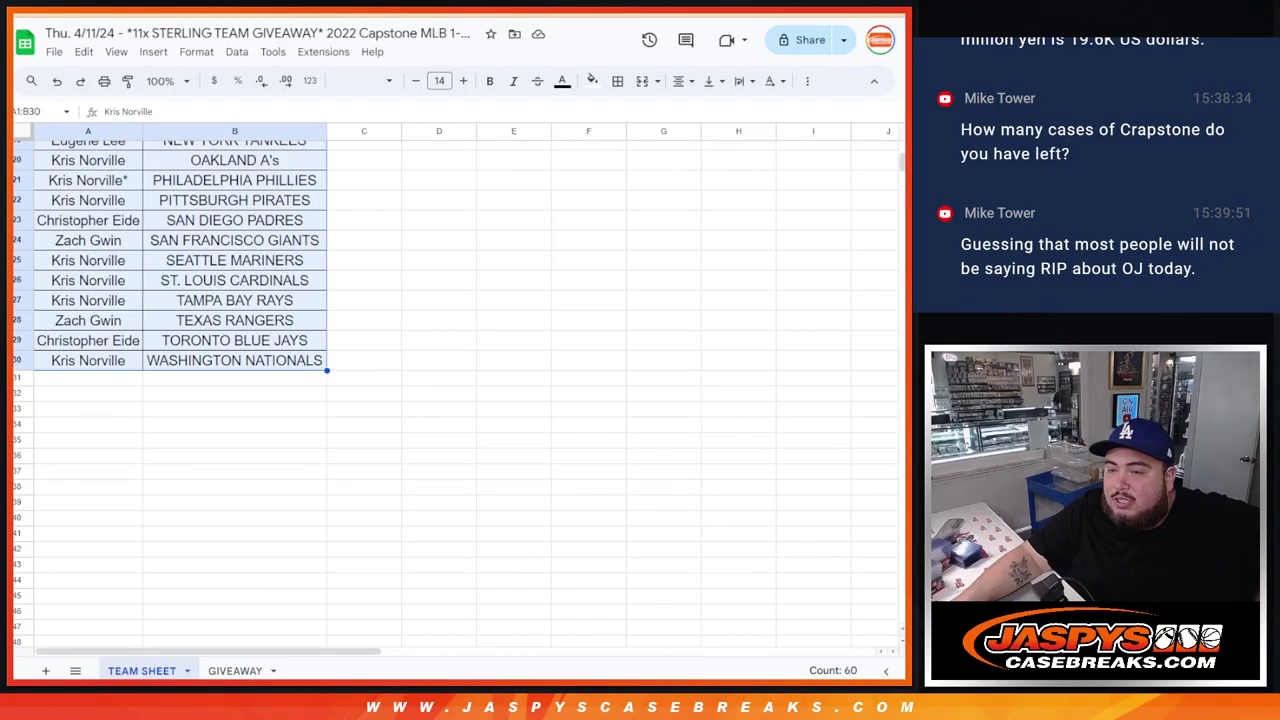
# Roll two dice on the RANDOM.ORG Dice Roller, getting a 1 and a 6.
pyautogui.scroll(4, 450, 390)
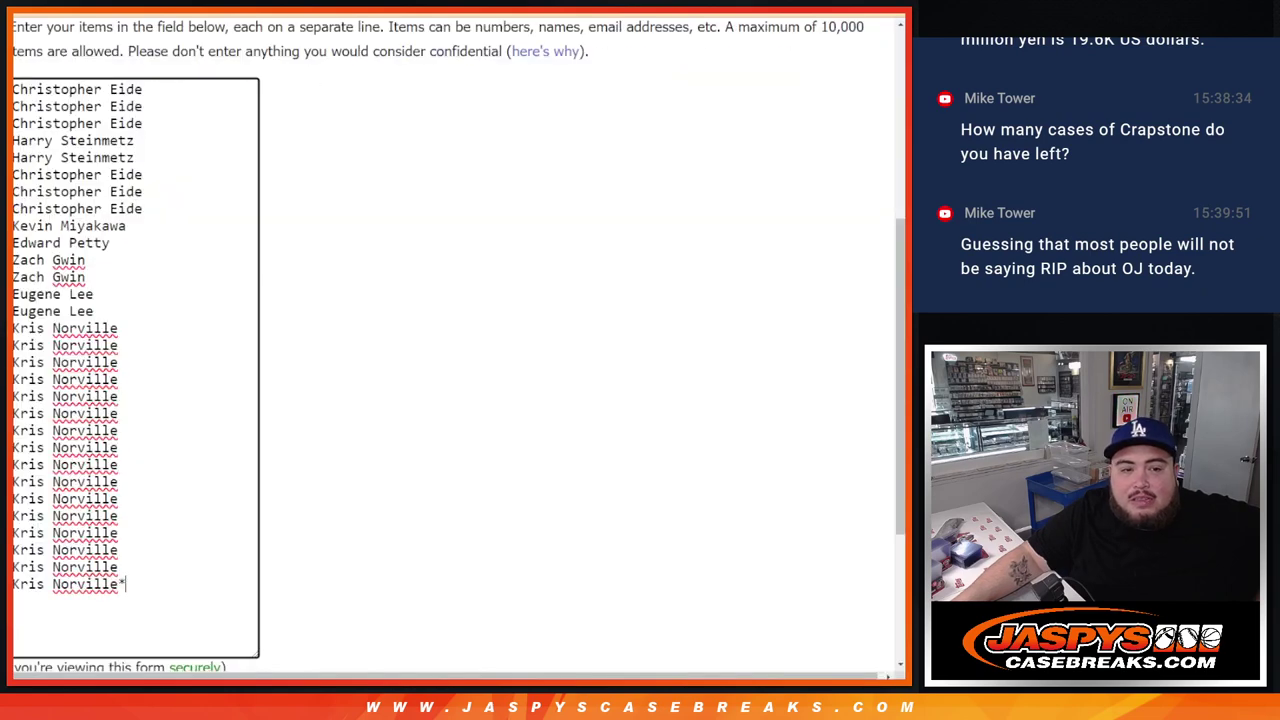
pyautogui.click(40, 408)
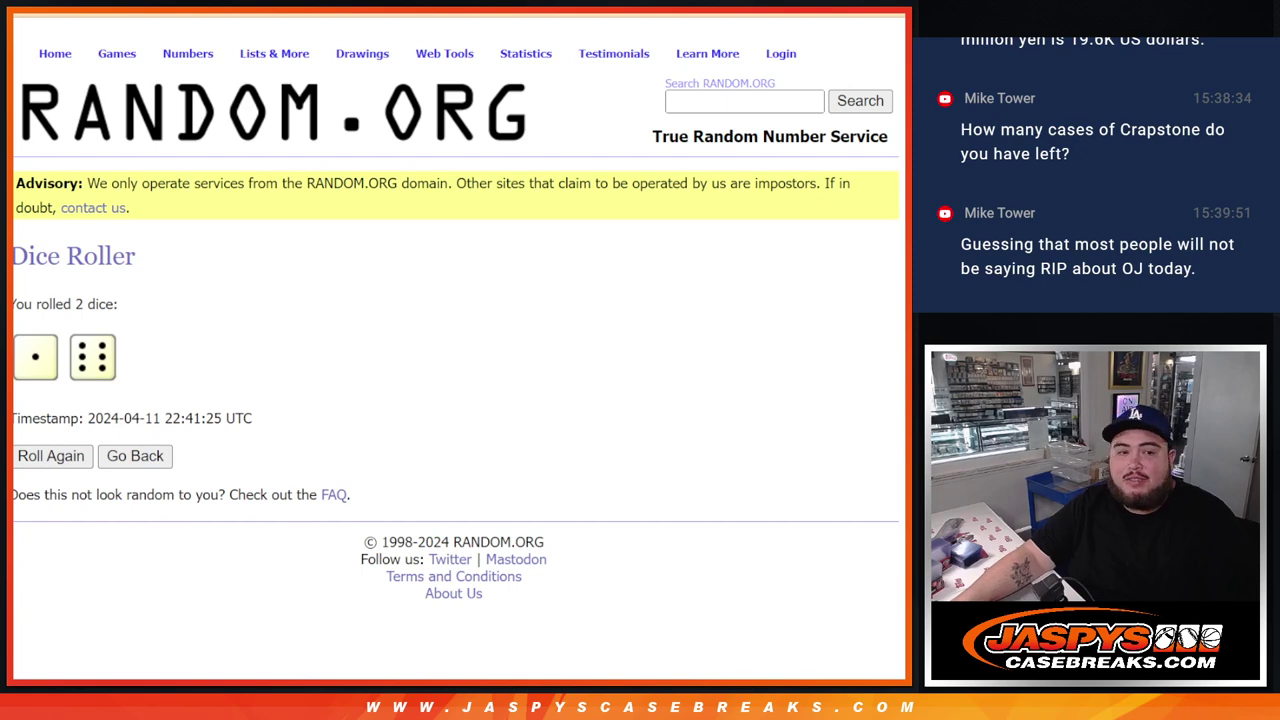
pyautogui.scroll(-4, 371, 329)
# Shuffle the customer name list seven times on RANDOM.ORG.
pyautogui.click(27, 540)
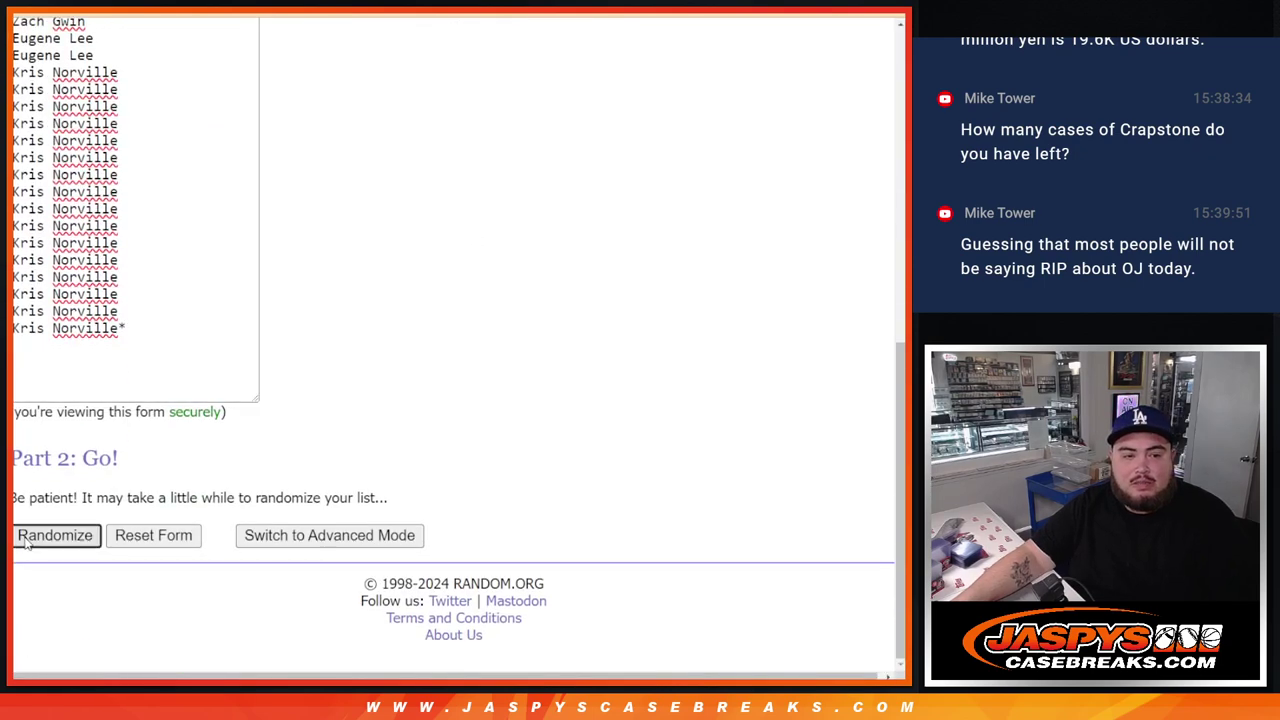
pyautogui.click(27, 540)
pyautogui.click(27, 540)
pyautogui.scroll(-5, 27, 540)
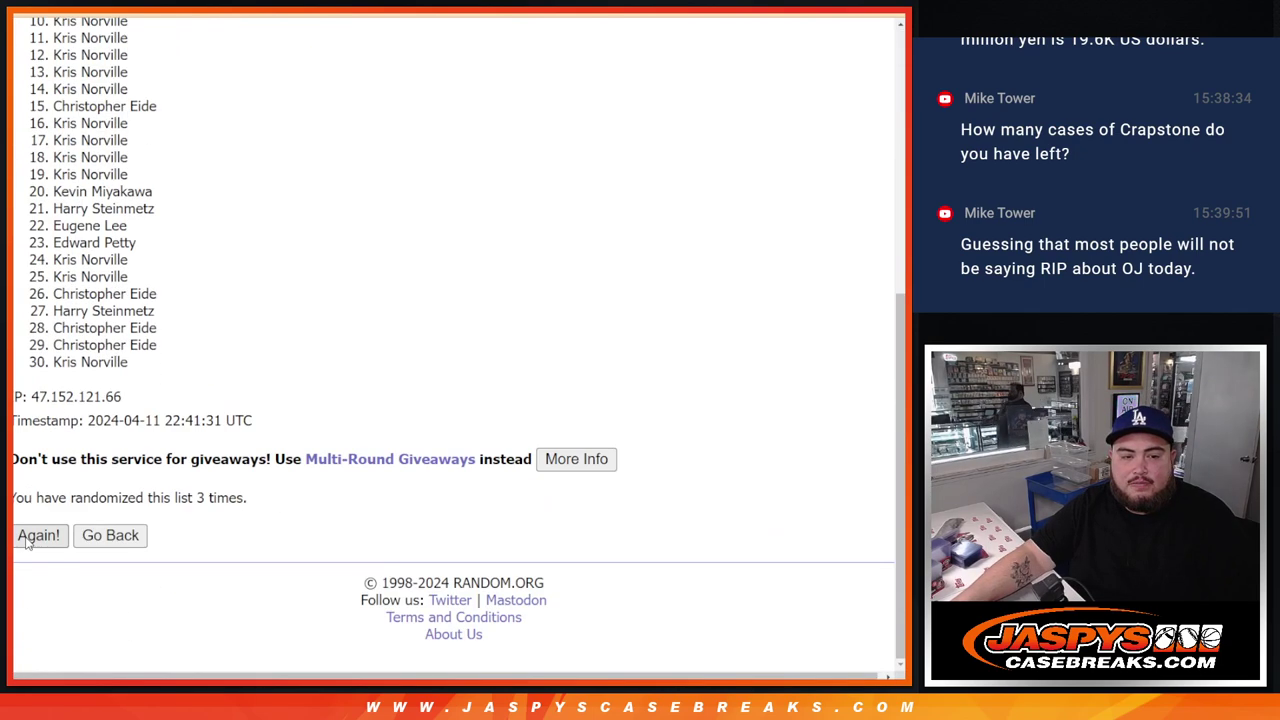
pyautogui.click(38, 535)
pyautogui.click(38, 535)
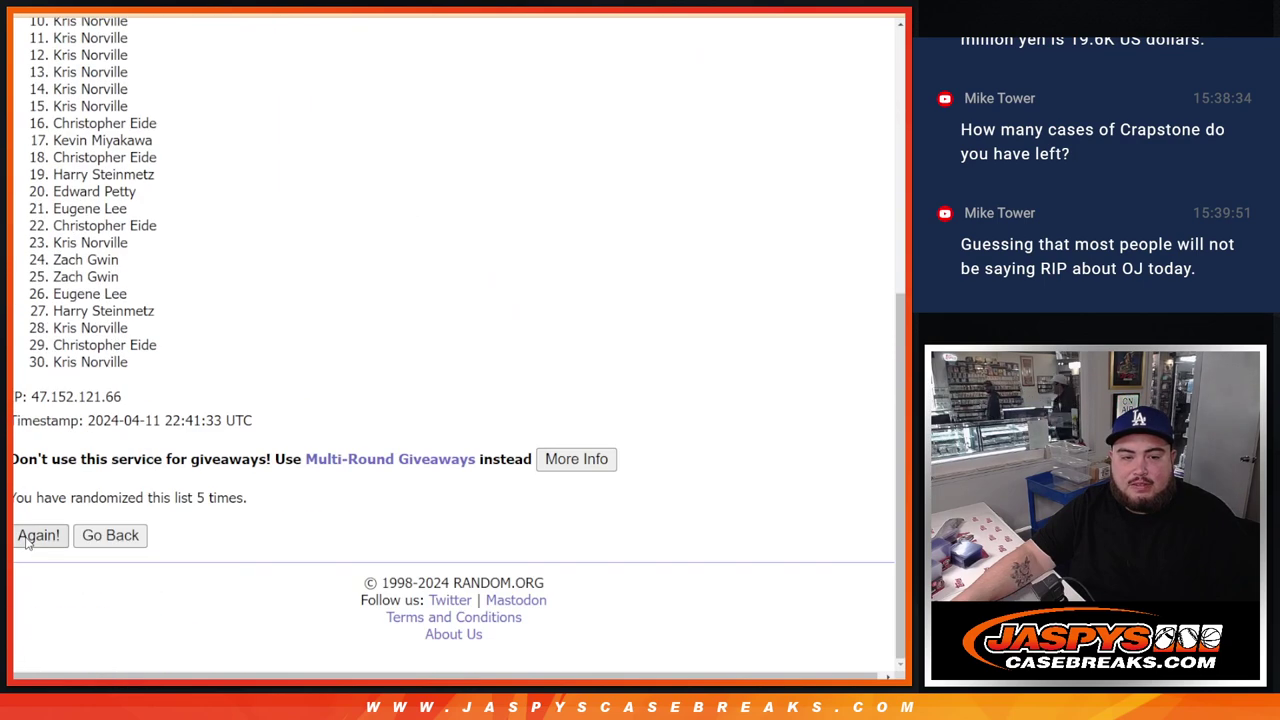
pyautogui.click(27, 540)
pyautogui.click(27, 541)
pyautogui.scroll(-10, 249, 523)
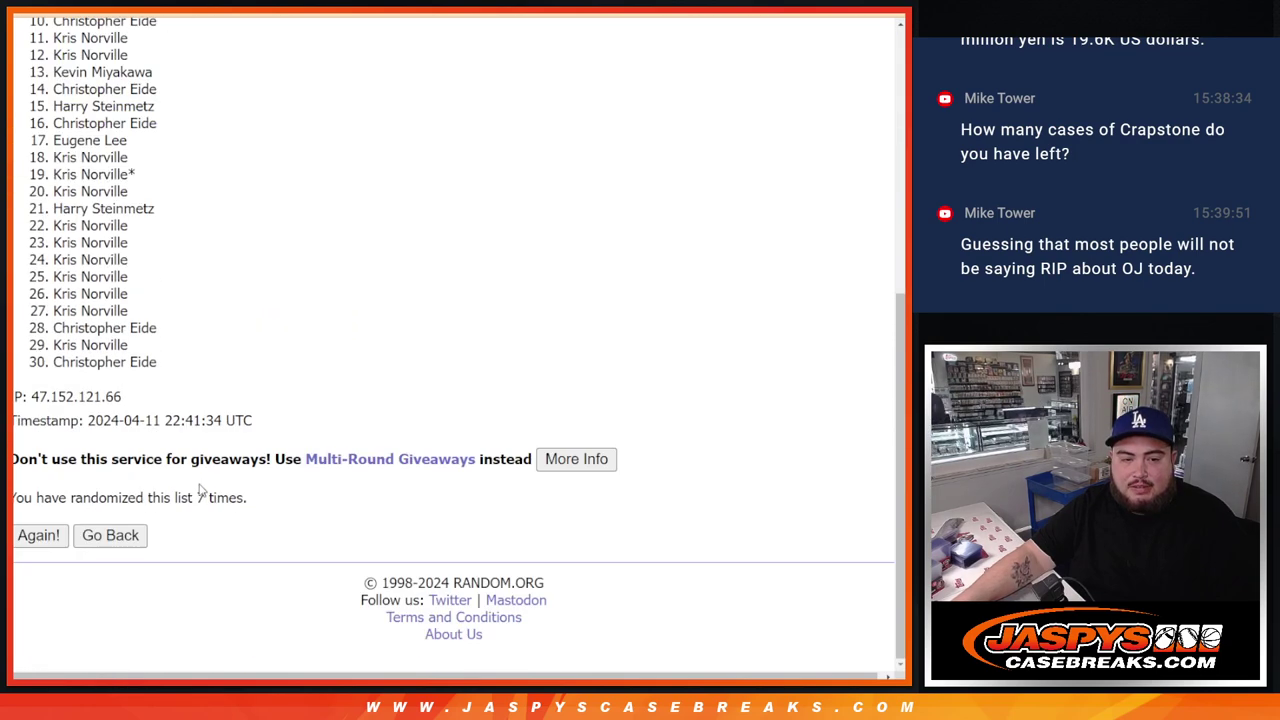
pyautogui.moveTo(247, 497); pyautogui.dragTo(188, 497)
# Recheck the dice result and select the seven-times shuffled name list for copying.
pyautogui.hotkey('ctrl', 'Tab')
pyautogui.hotkey('ctrl', 'shift', 'Tab')
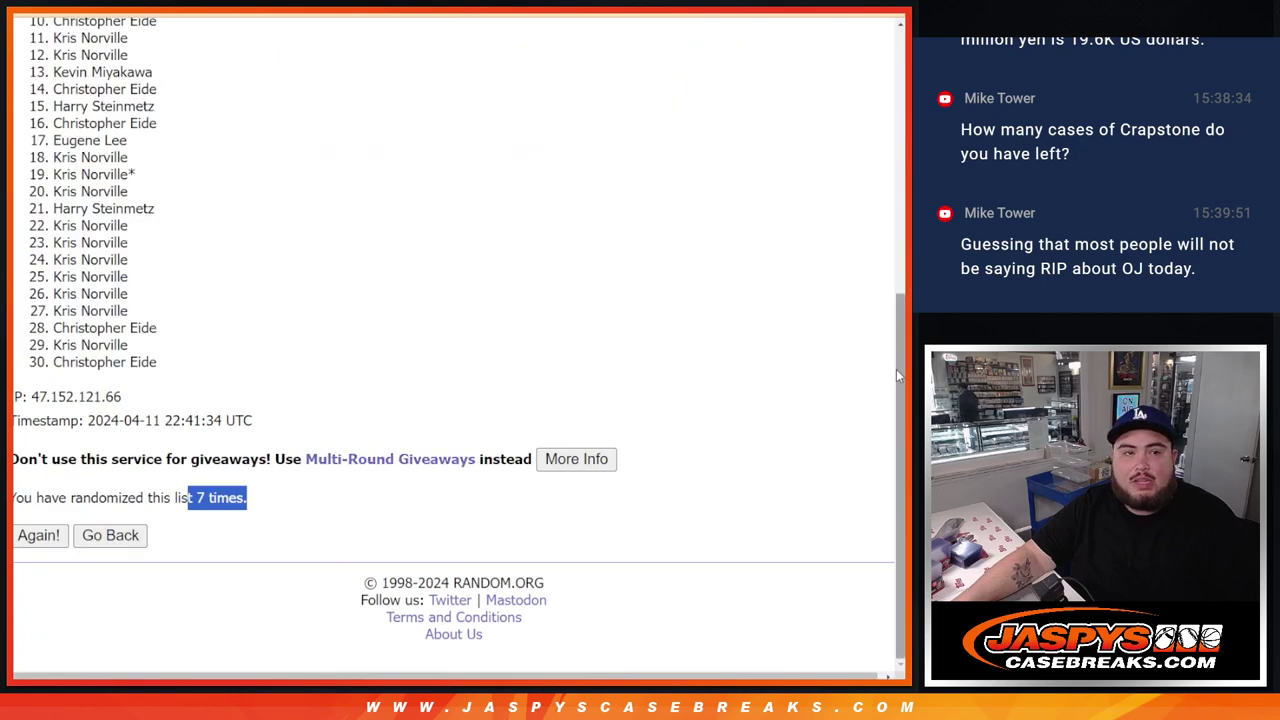
pyautogui.moveTo(897, 374)
pyautogui.mouseDown()
pyautogui.moveTo(876, 288)
pyautogui.moveTo(614, 288)
pyautogui.mouseUp()
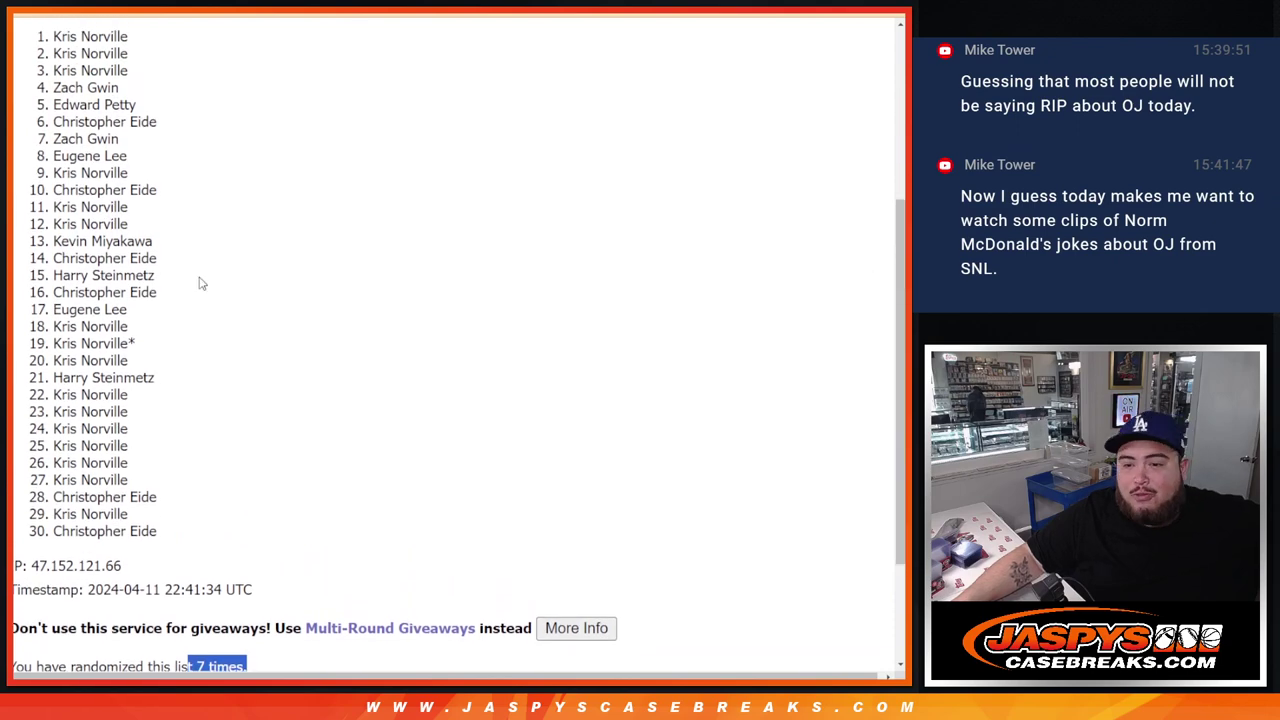
pyautogui.scroll(3, 200, 284)
pyautogui.moveTo(30, 248)
pyautogui.mouseDown()
pyautogui.moveTo(163, 286)
pyautogui.moveTo(170, 388)
pyautogui.mouseUp()
# Paste the shuffled customer names into GIVEAWAY column A starting at A1.
pyautogui.hotkey('ctrl', 'Tab')
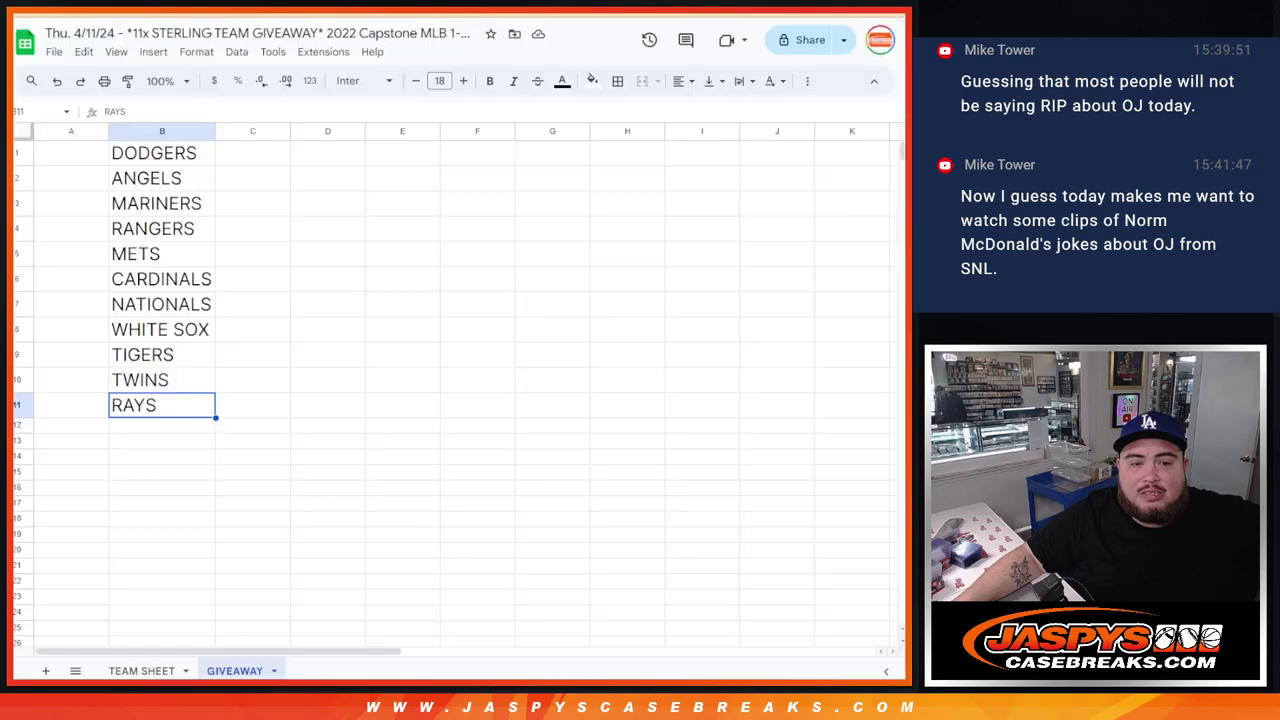
pyautogui.click(85, 158)
pyautogui.hotkey('ctrl', 'v')
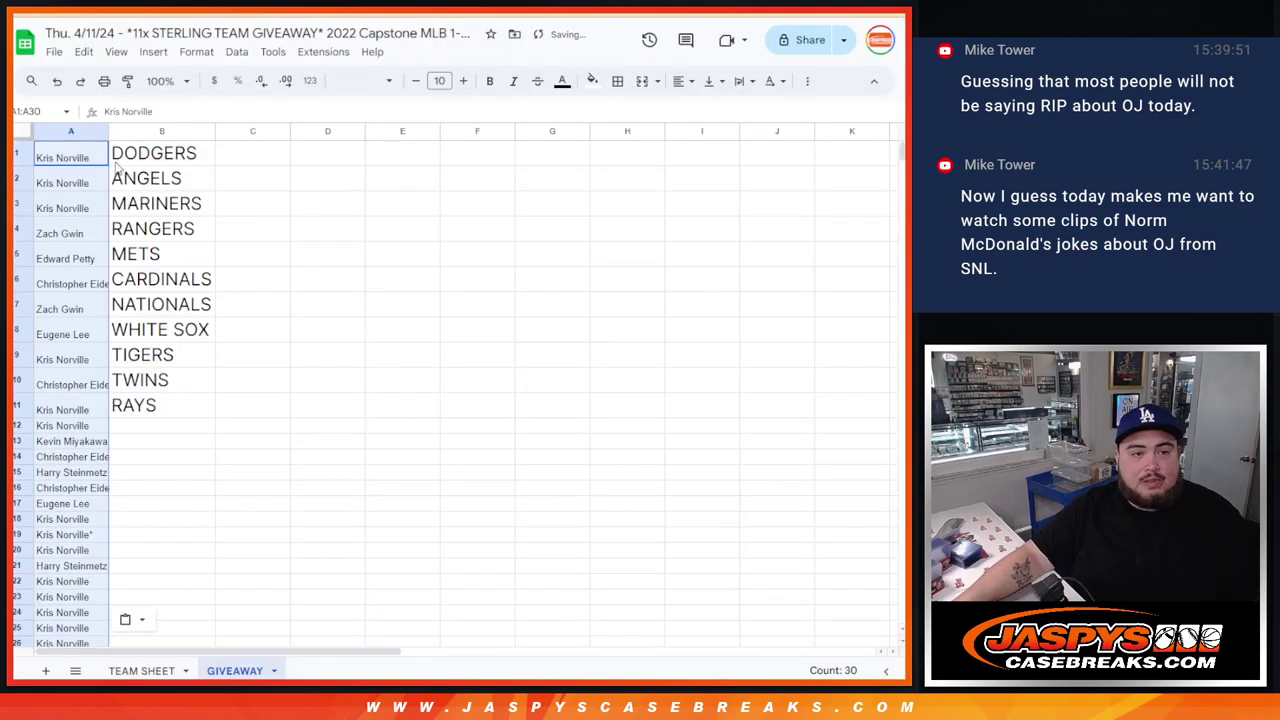
# Enlarge the top 11 names in A1:A11 to size 18 and widen column A.
pyautogui.moveTo(85, 283); pyautogui.dragTo(85, 408)
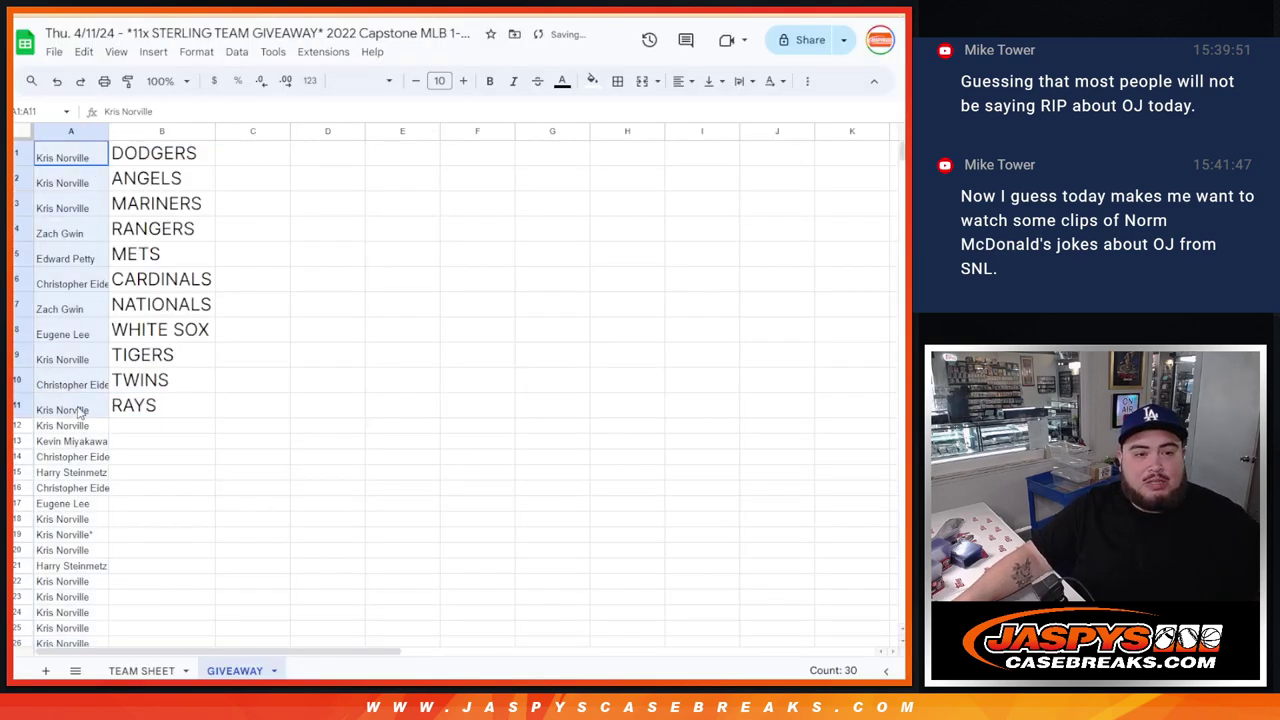
pyautogui.click(466, 81)
pyautogui.click(466, 81)
pyautogui.click(466, 81)
pyautogui.click(466, 81)
pyautogui.click(466, 81)
pyautogui.click(466, 81)
pyautogui.click(466, 81)
pyautogui.click(466, 81)
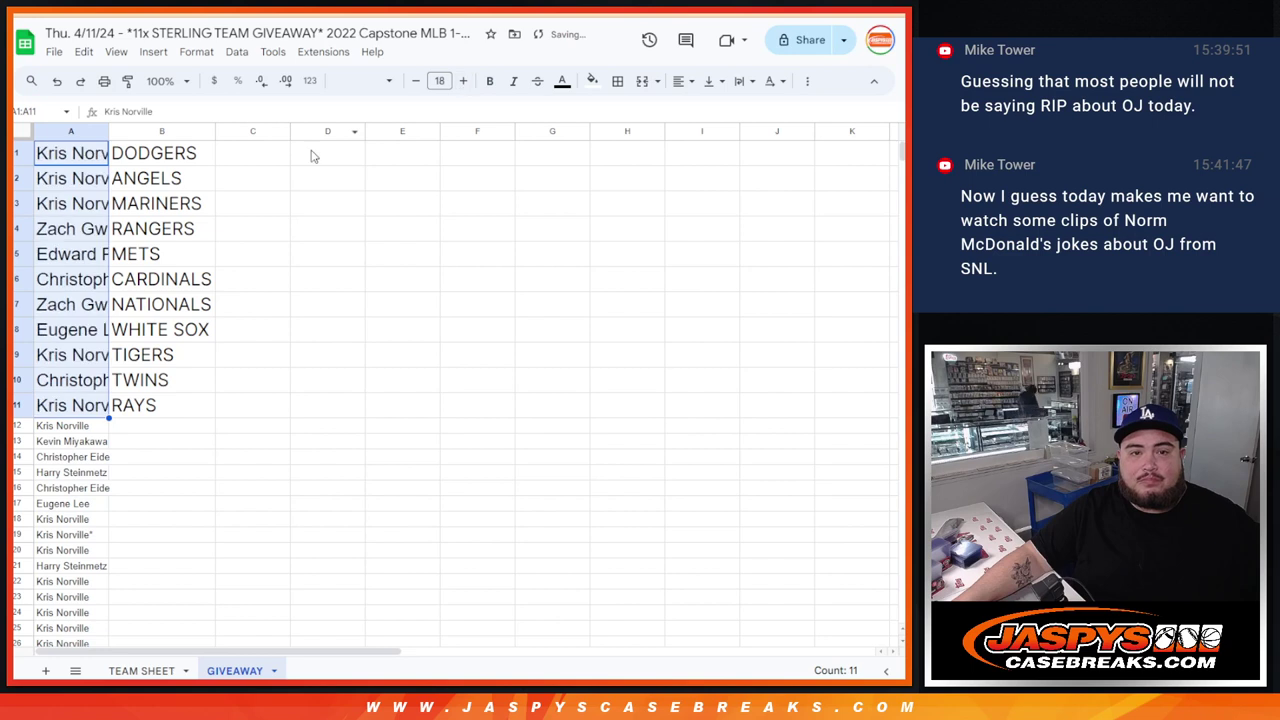
pyautogui.doubleClick(108, 131)
pyautogui.moveTo(170, 131); pyautogui.dragTo(198, 131)
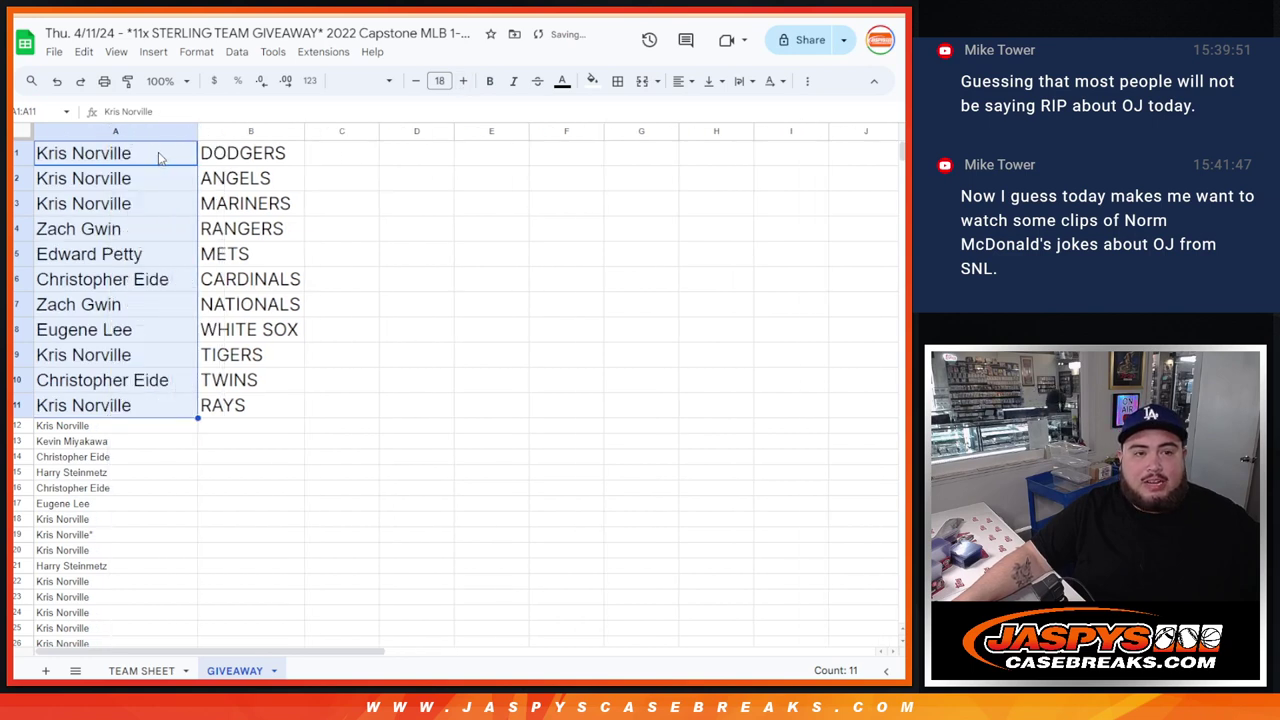
# Append ^ to the shuffled names in A1 through A5.
pyautogui.click(159, 152)
pyautogui.doubleClick(159, 152)
pyautogui.write('^')
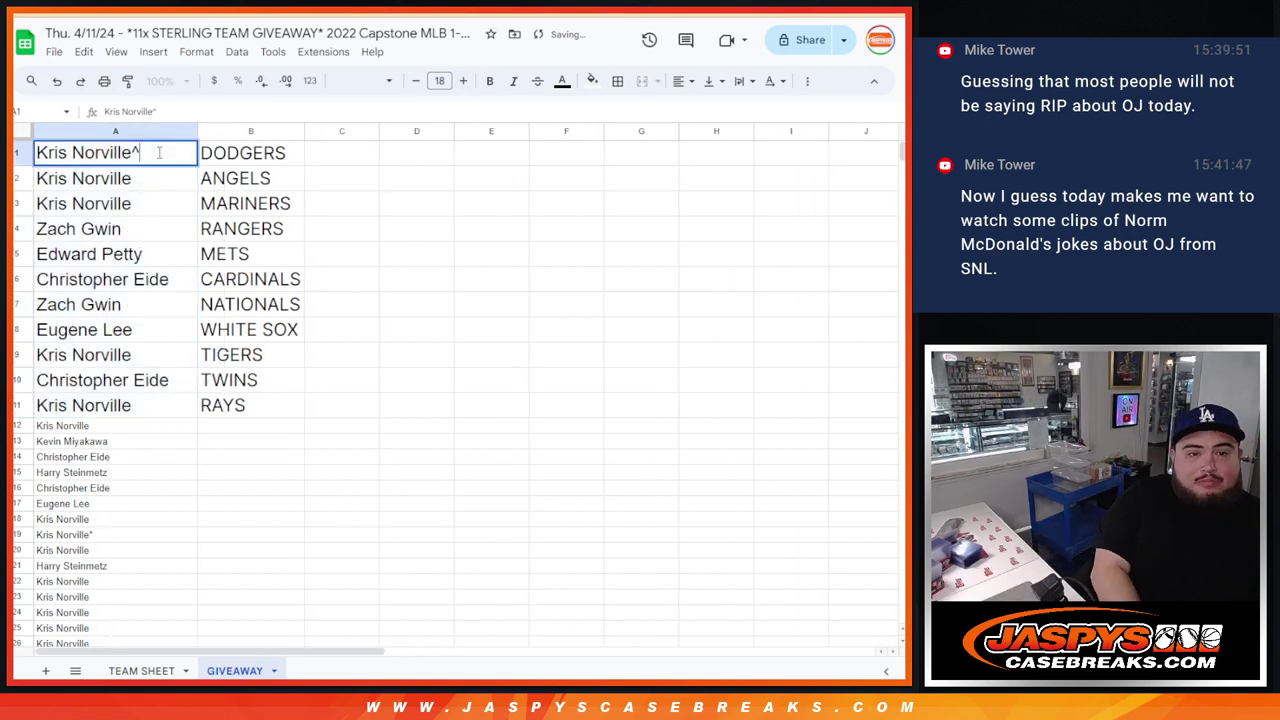
pyautogui.press('Return')
pyautogui.press('Return')
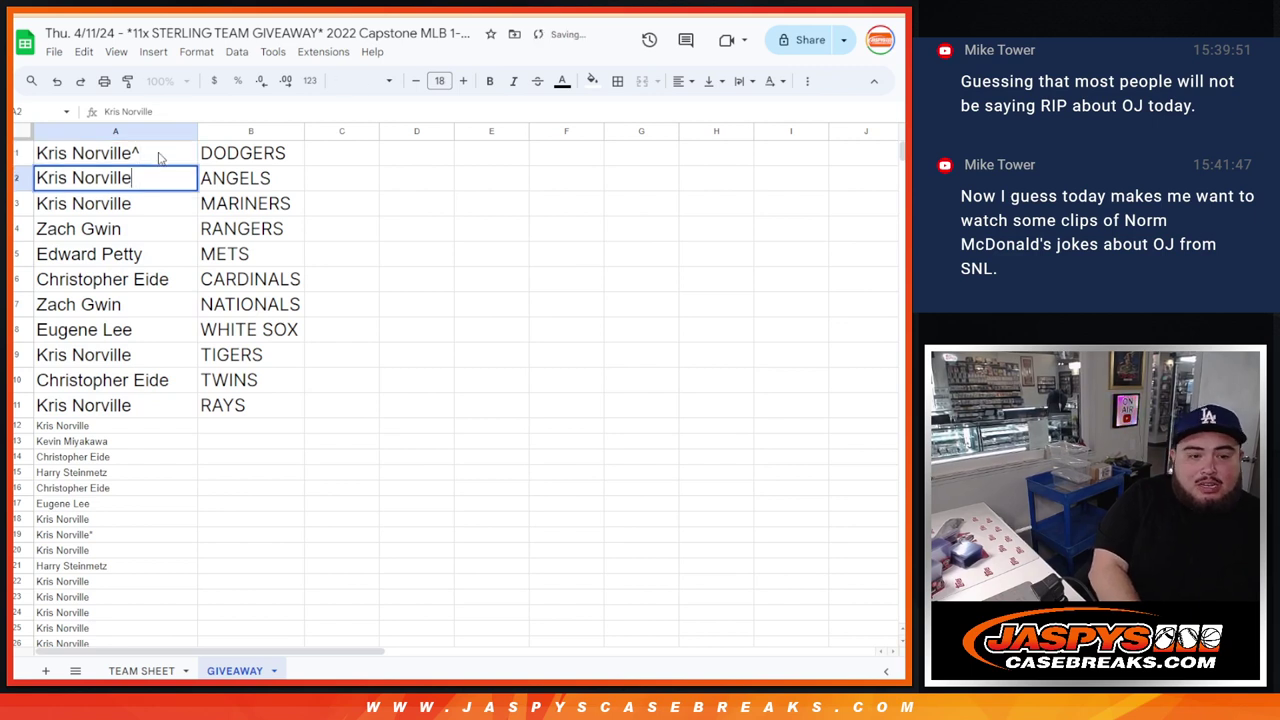
pyautogui.press('Return')
pyautogui.press('Return')
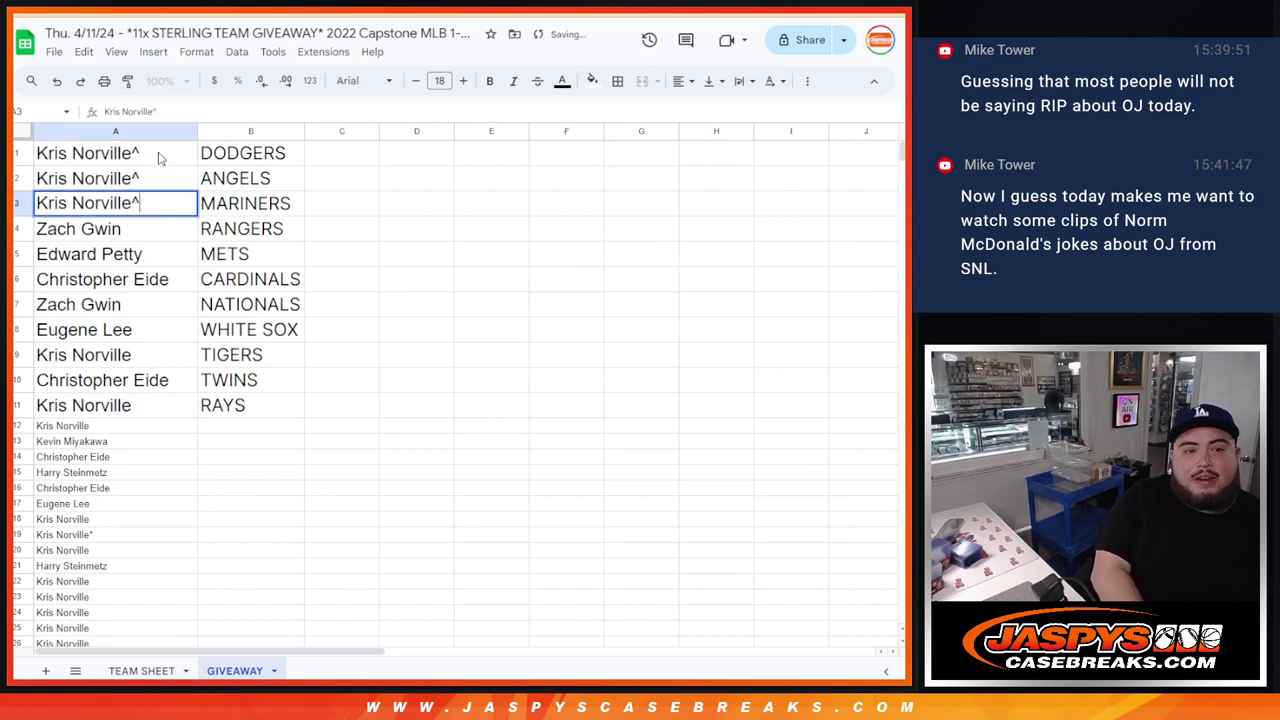
pyautogui.press('Return')
pyautogui.press('Return')
pyautogui.press('Return')
pyautogui.press('Return')
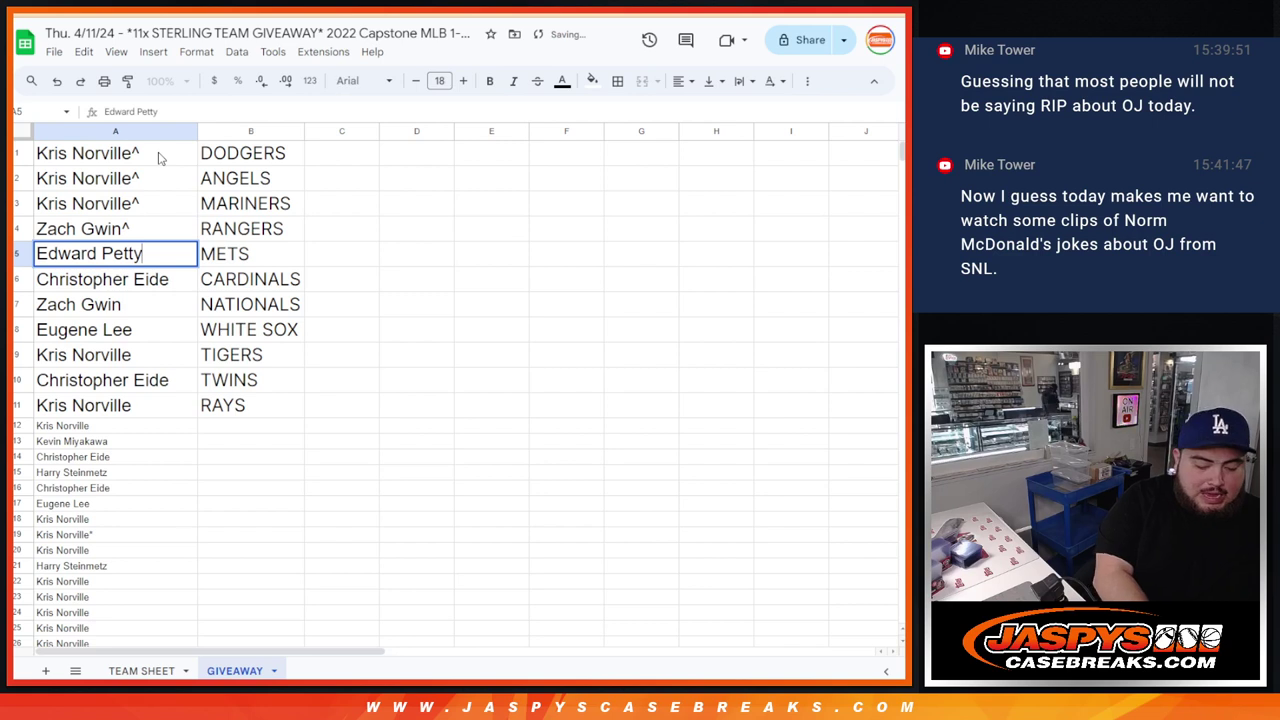
pyautogui.write('^')
pyautogui.press('Return')
pyautogui.press('Return')
# Append ^ to the remaining top names from A6 down through A11.
pyautogui.press('Return')
pyautogui.press('Return')
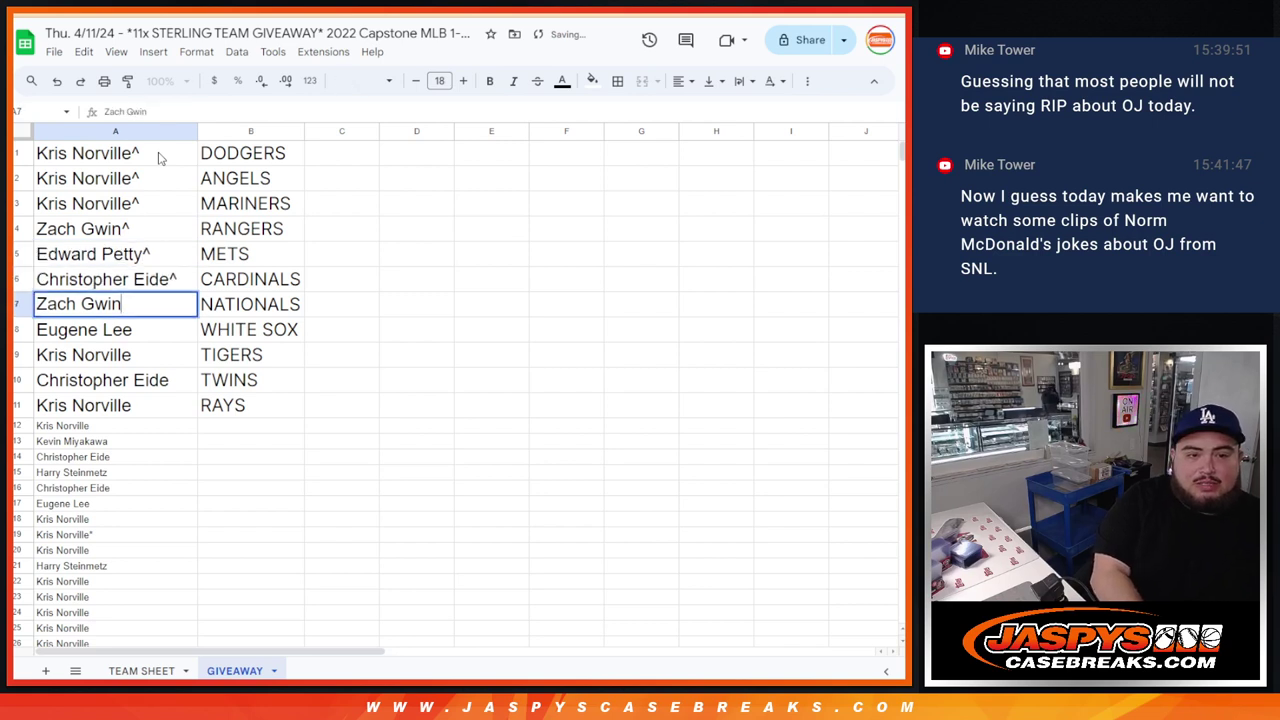
pyautogui.write('^')
pyautogui.press('Return')
pyautogui.press('Return')
pyautogui.write('^')
pyautogui.press('Return')
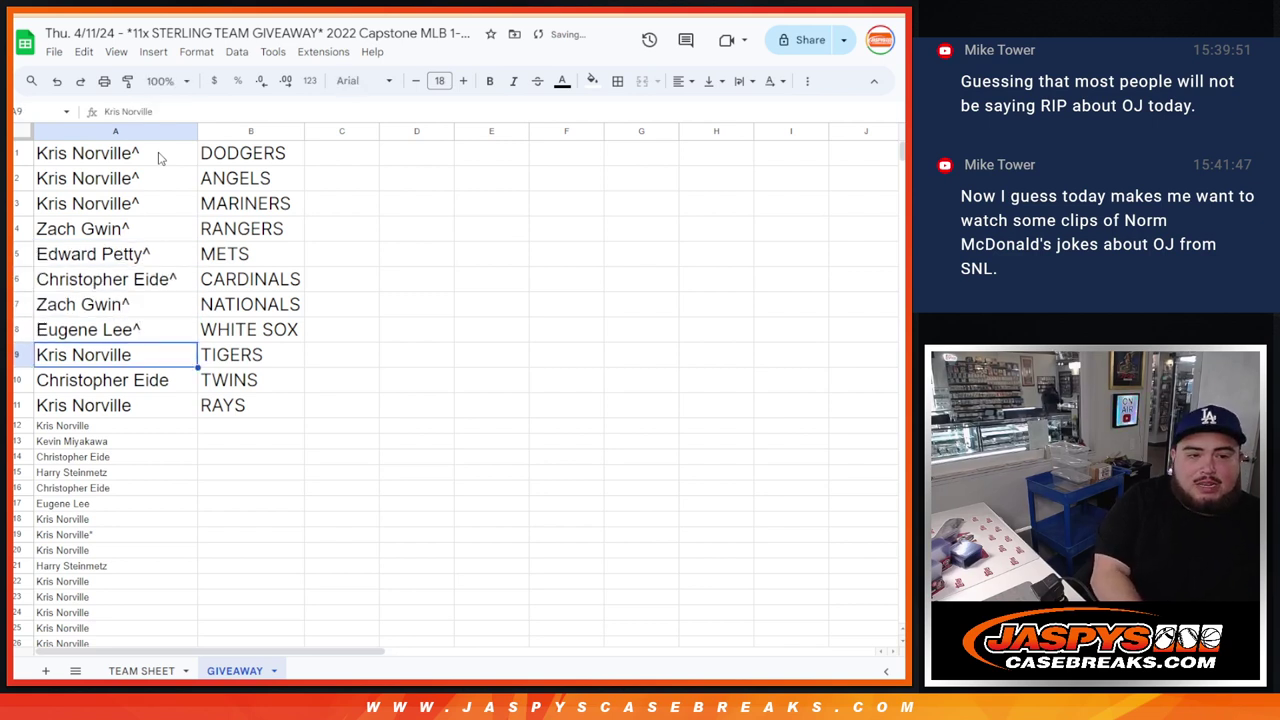
pyautogui.press('Return')
pyautogui.press('Return')
pyautogui.press('Return')
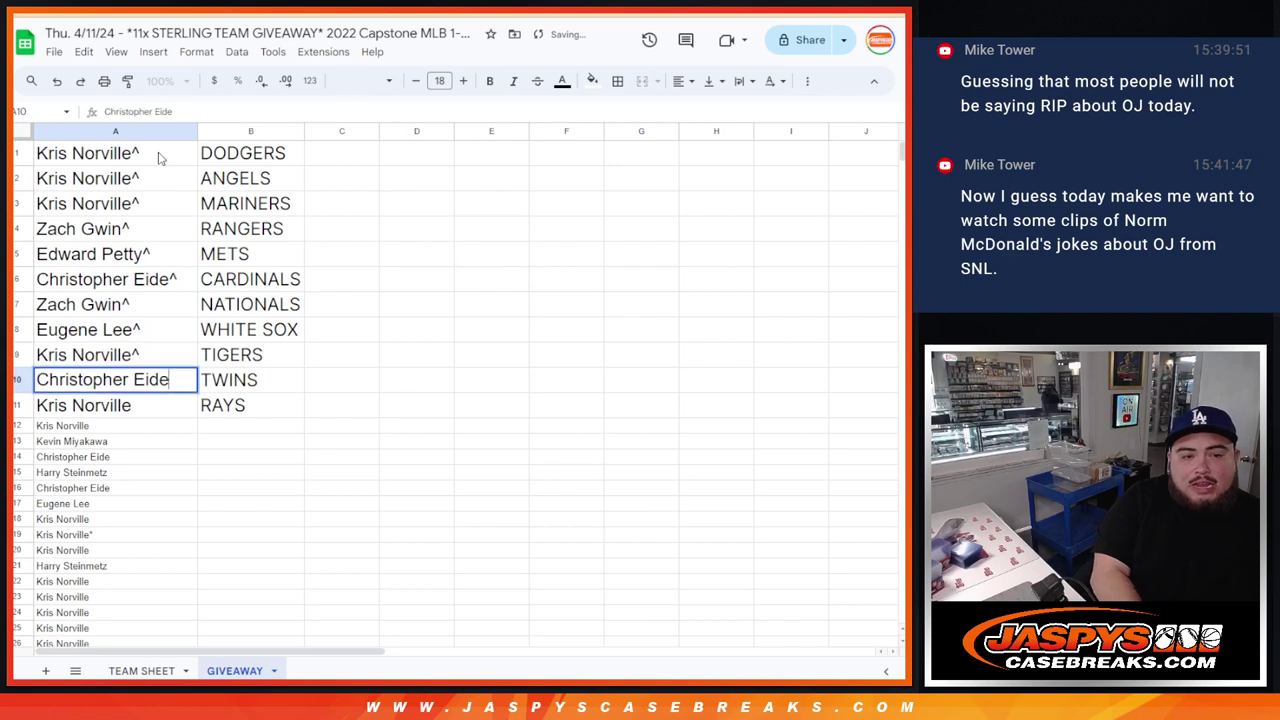
pyautogui.write('^')
pyautogui.press('Return')
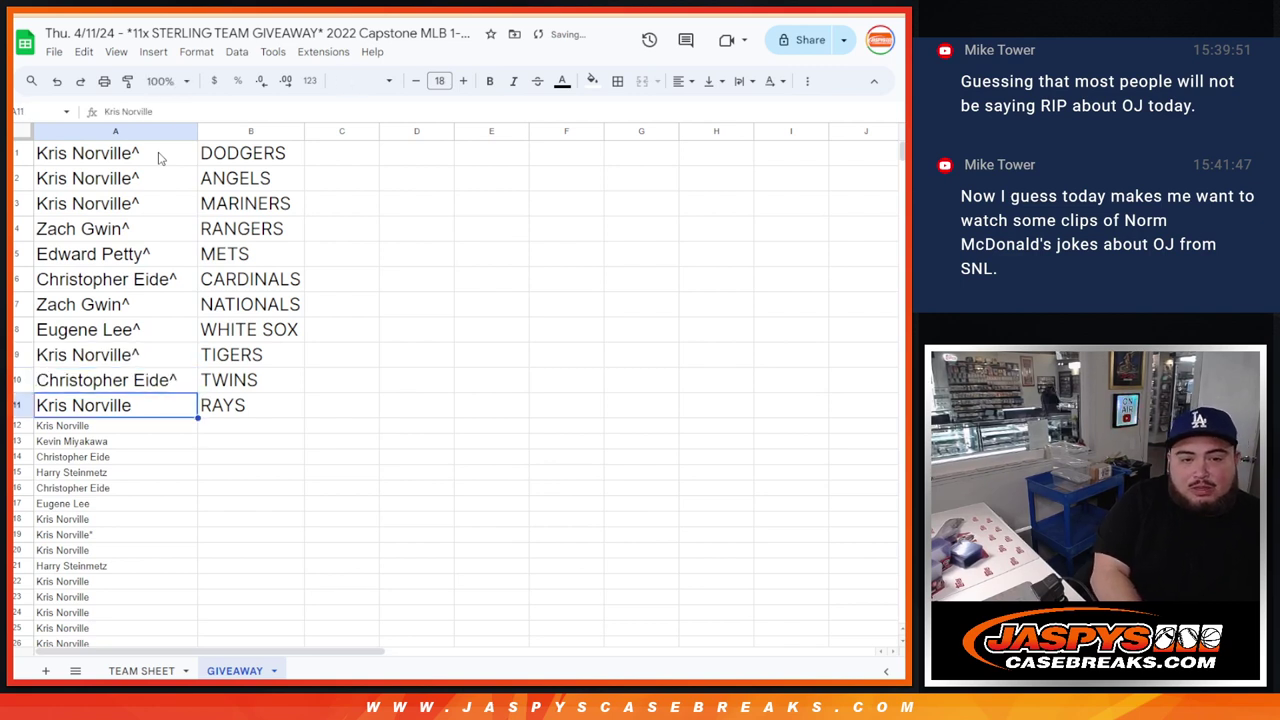
pyautogui.press('Return')
pyautogui.write('^')
pyautogui.press('Return')
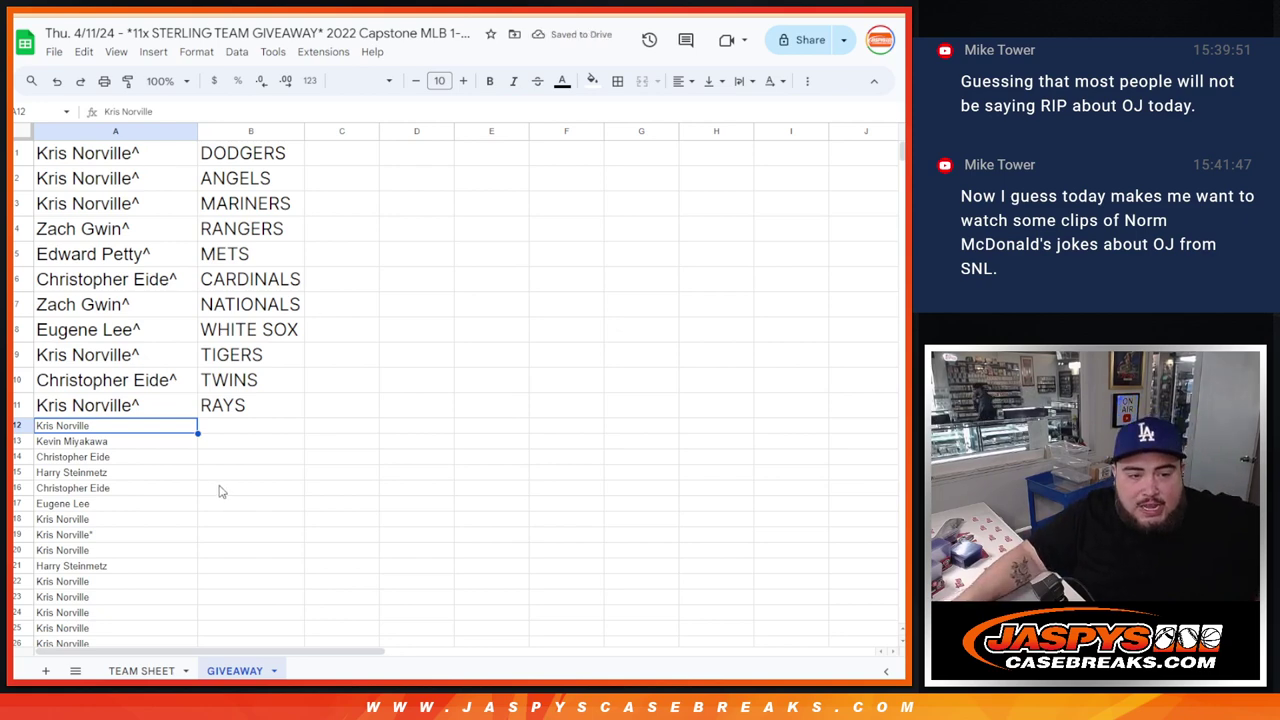
pyautogui.scroll(-3, 220, 491)
pyautogui.scroll(3, 226, 474)
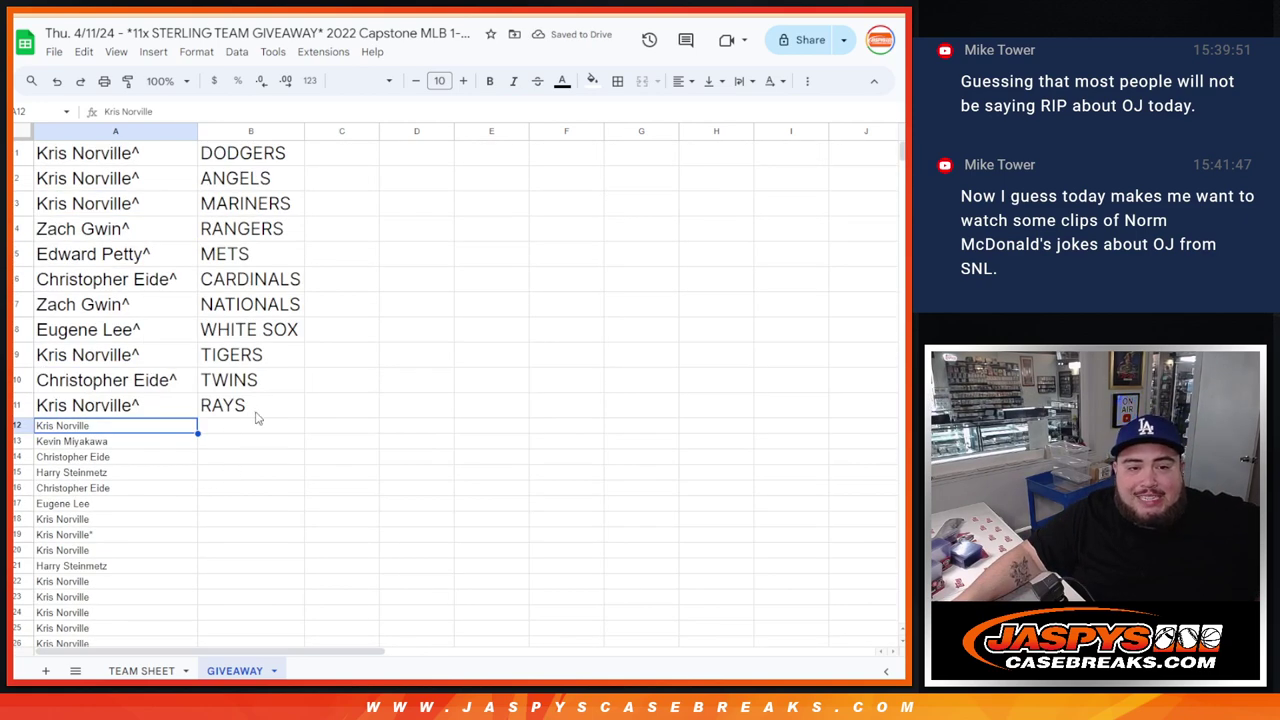